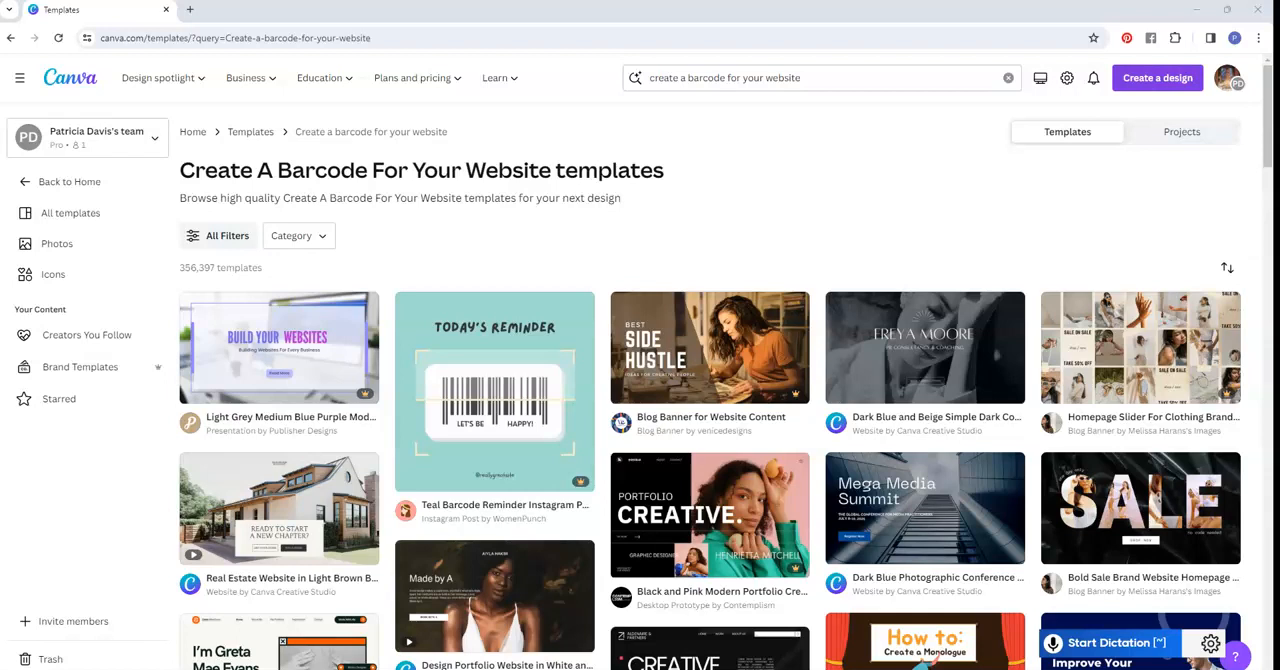
# - Create a new custom-size design 10.5 in wide and 7 in high
pyautogui.click(1157, 77)
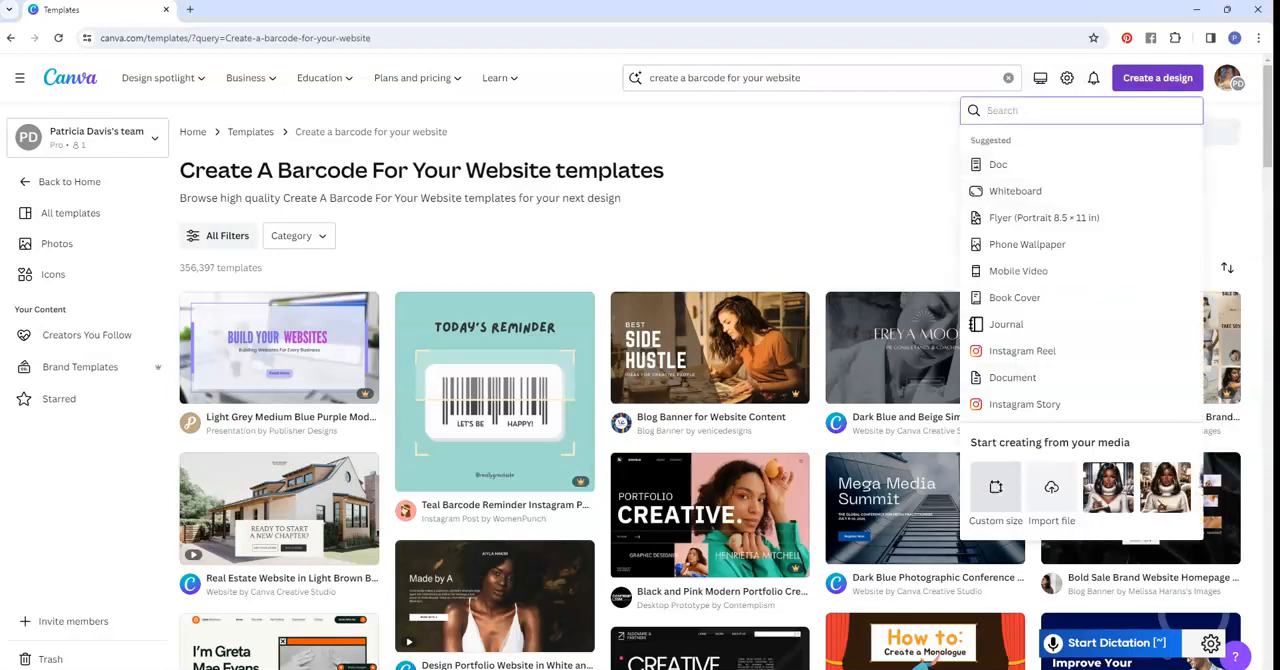
pyautogui.click(996, 487)
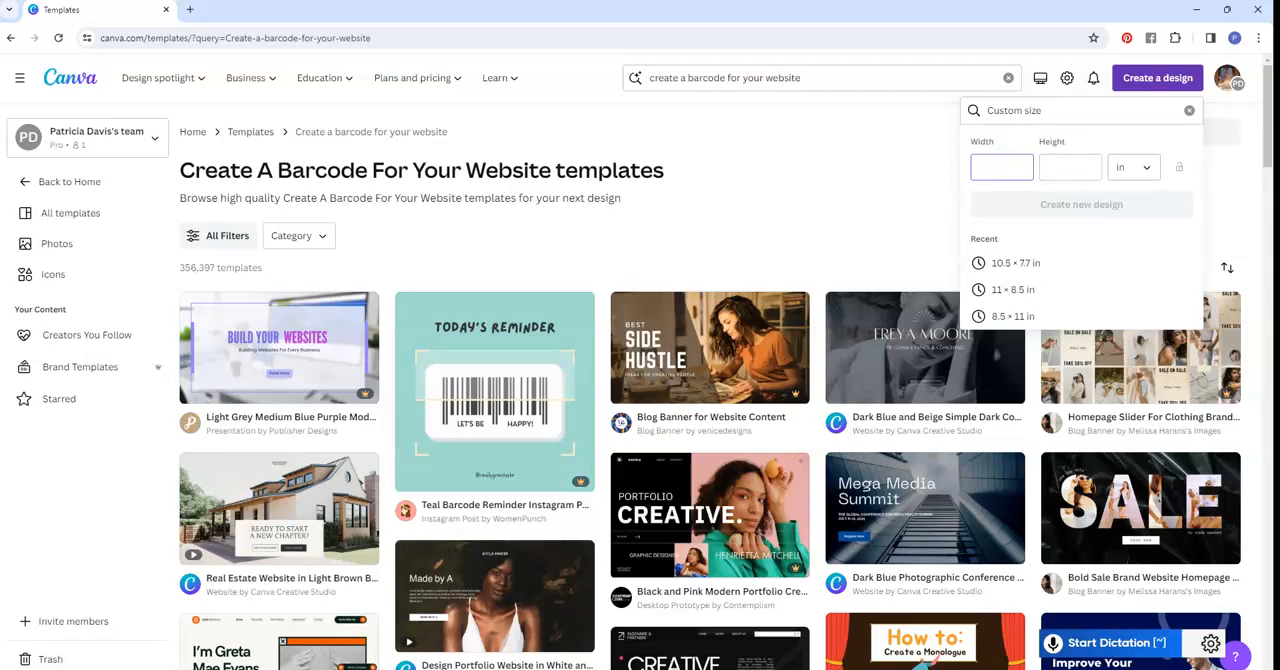
pyautogui.write('10.5')
pyautogui.click(1070, 167)
pyautogui.write('7')
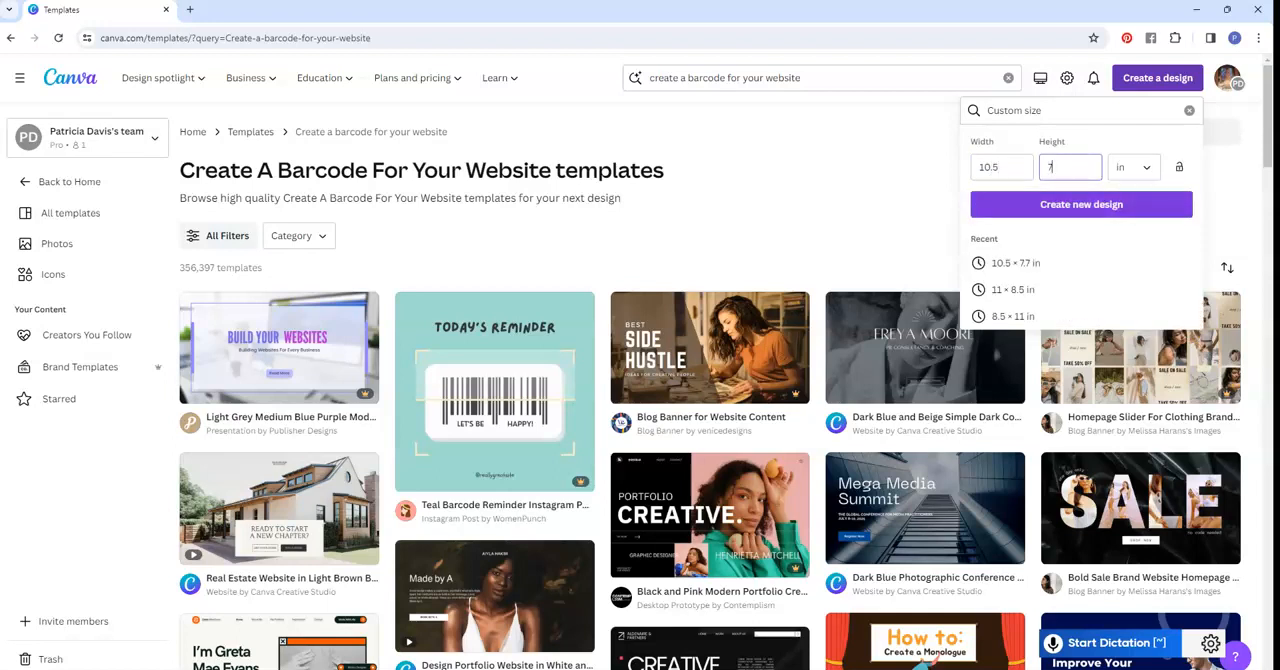
pyautogui.press('Return')
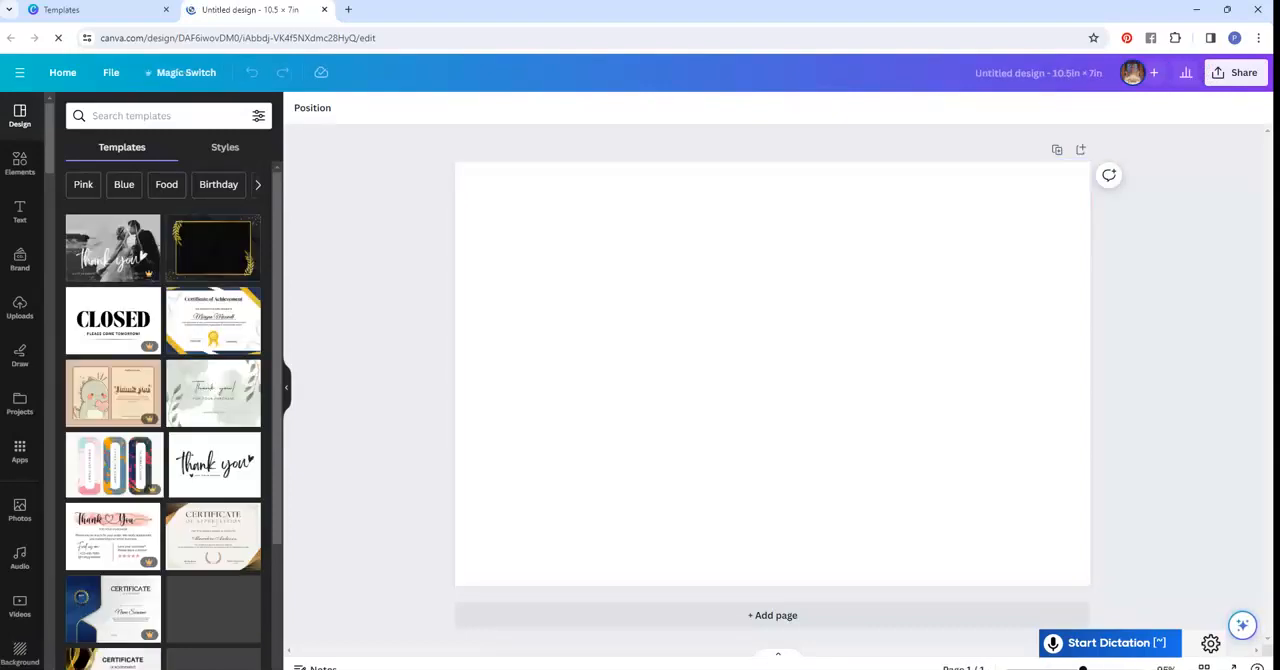
# - Show the rulers and guides and the print bleed on the blank page
pyautogui.click(111, 72)
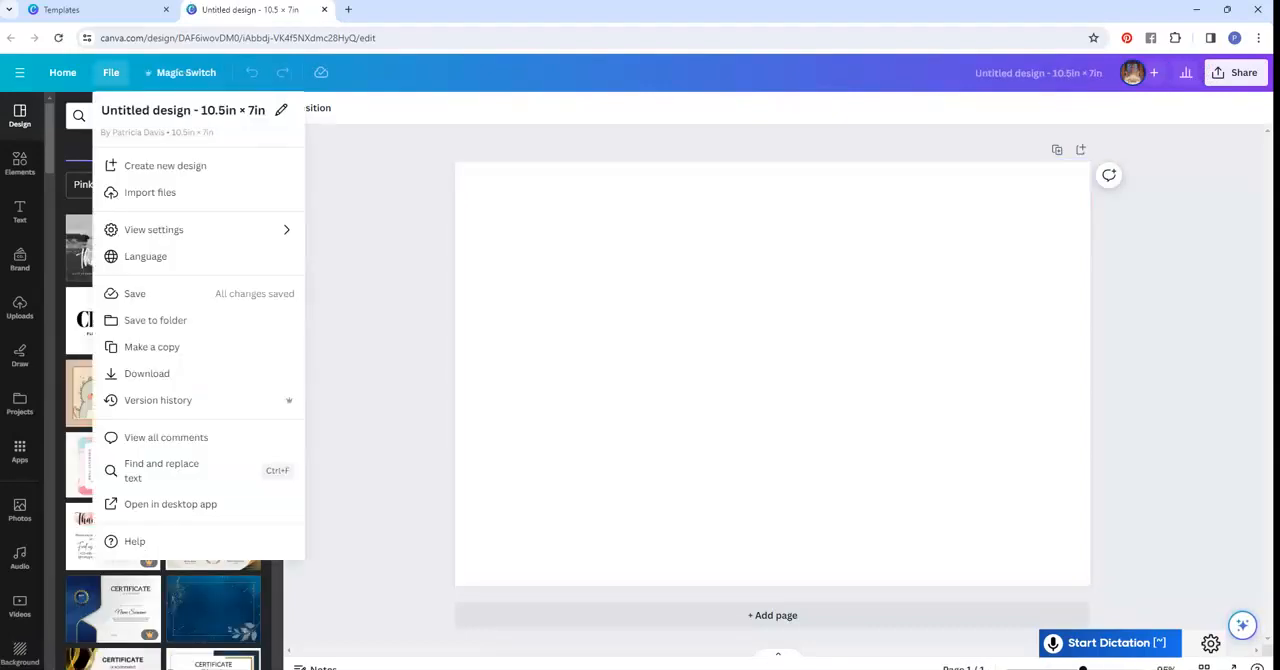
pyautogui.moveTo(97, 234)
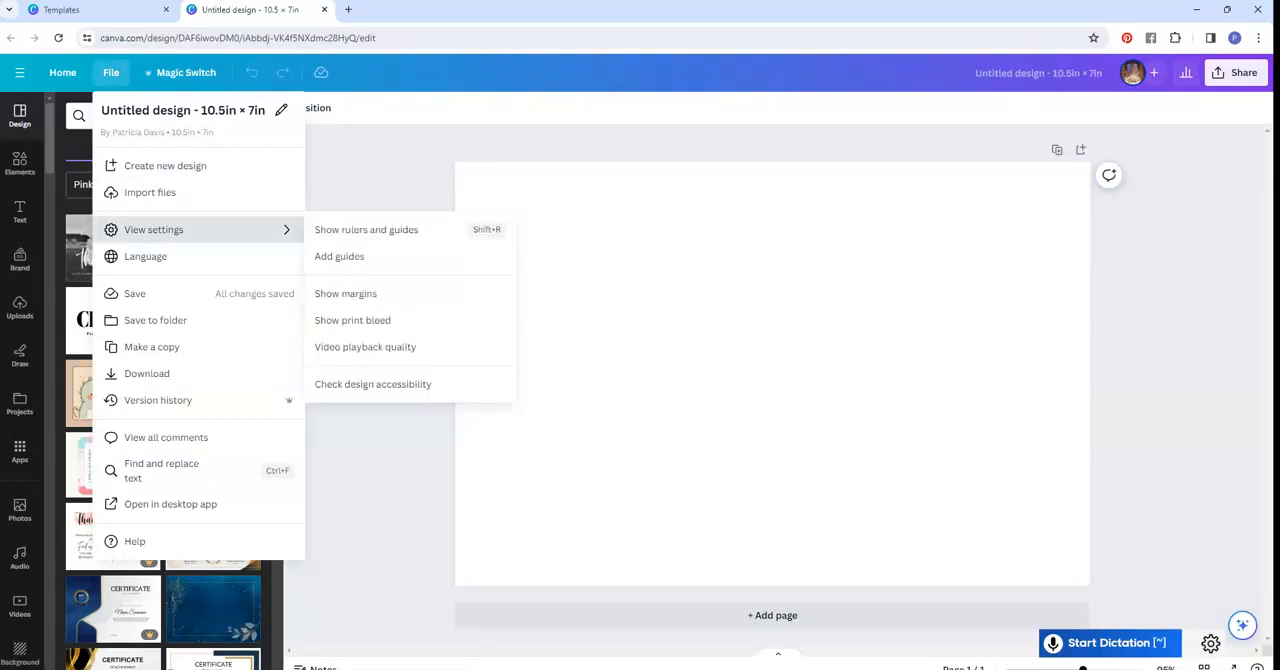
pyautogui.click(366, 229)
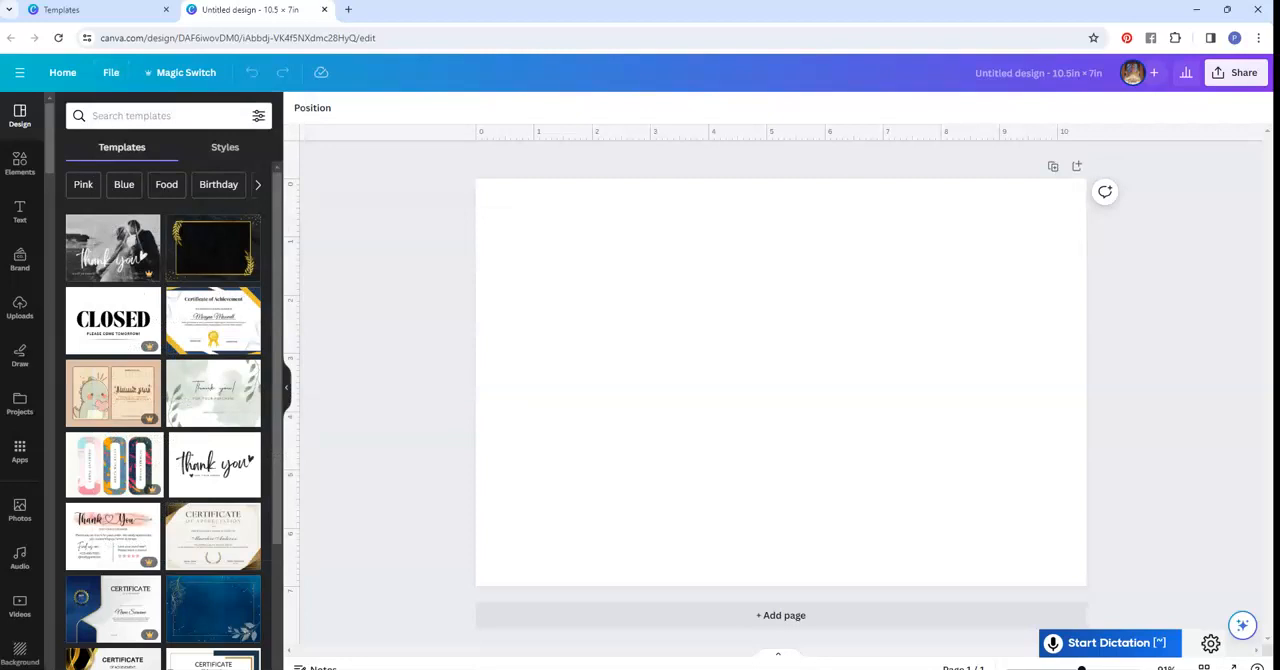
pyautogui.click(111, 72)
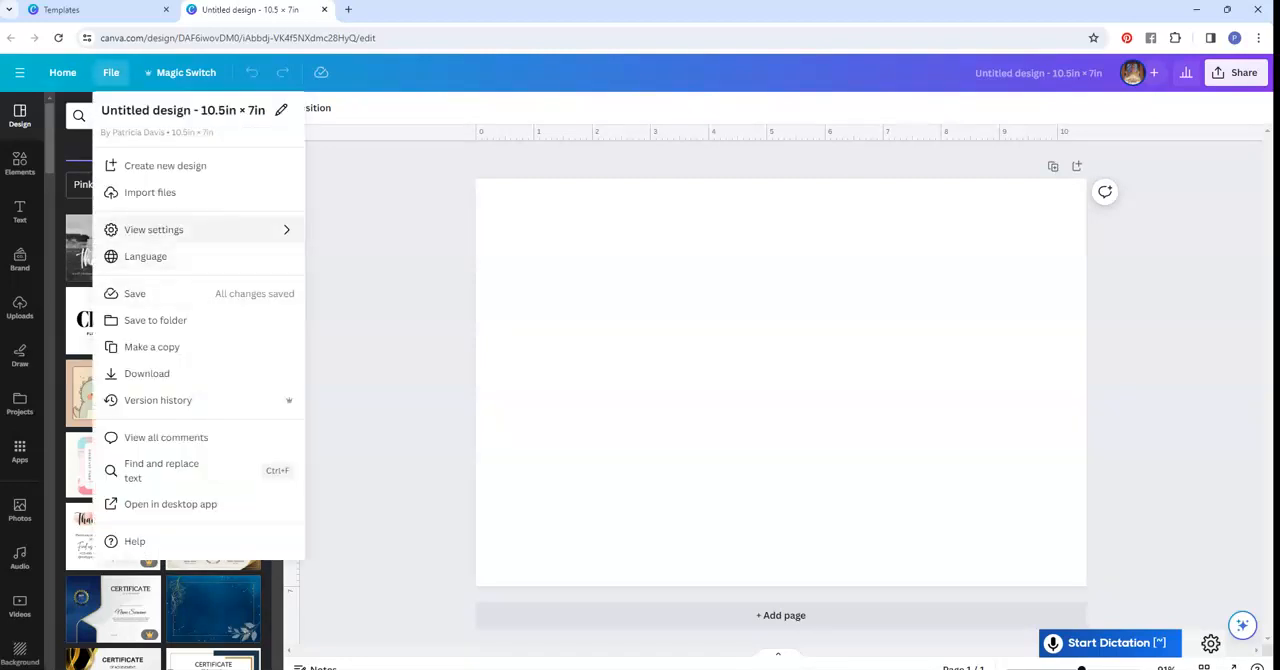
pyautogui.moveTo(190, 230)
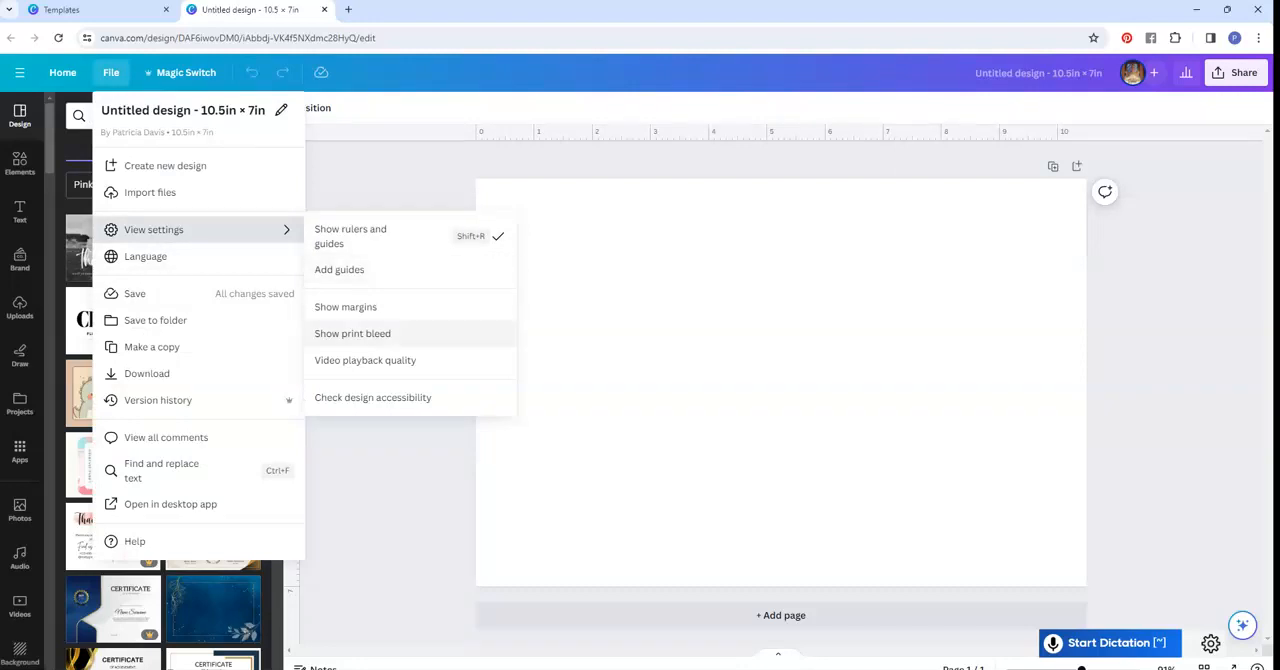
pyautogui.click(352, 333)
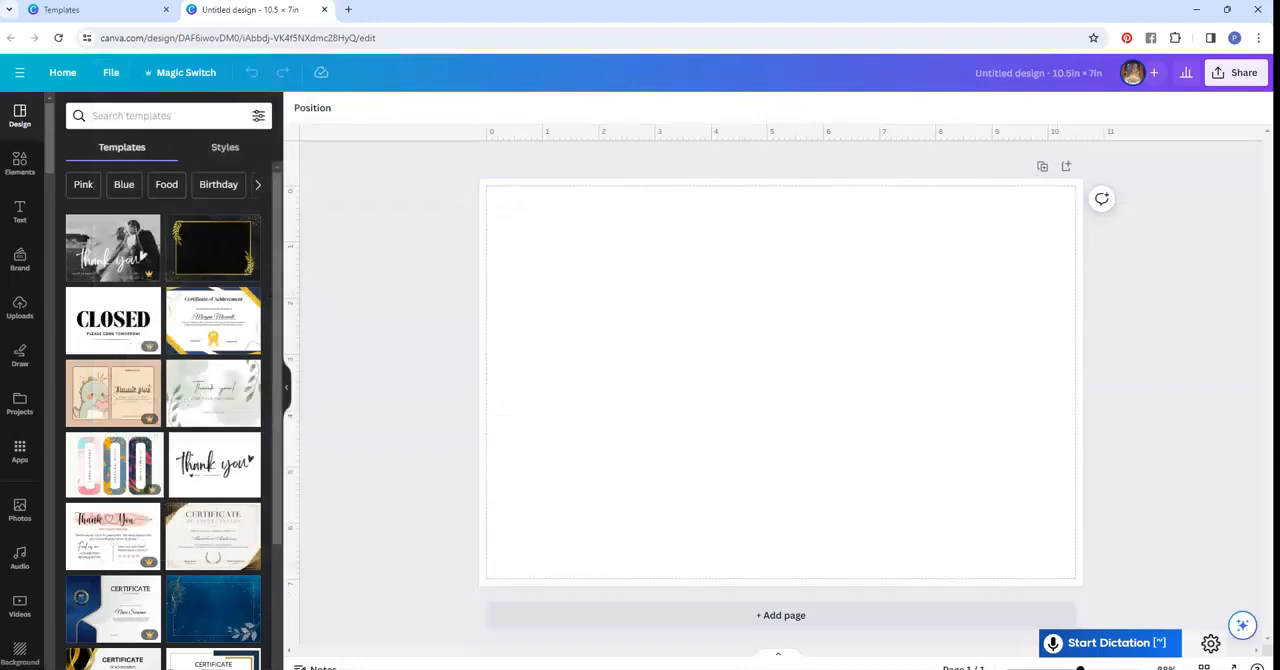
# - Place a vertical guide at 5.25 in, the middle of the page
pyautogui.moveTo(290, 380); pyautogui.dragTo(781, 380)
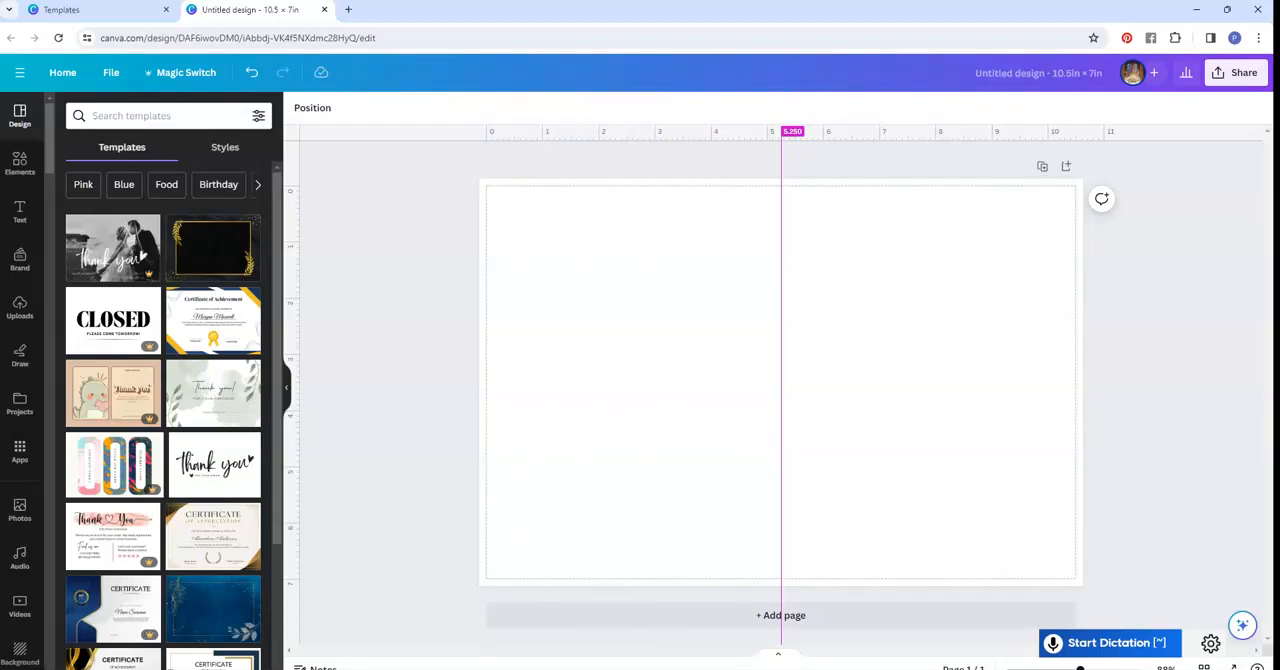
pyautogui.moveTo(781, 380); pyautogui.dragTo(781, 380)
# - Add the uploaded wide street photo of the woman in the red Love hoodie, slightly enlarged, and remove its background
pyautogui.click(19, 308)
pyautogui.scroll(-15, 163, 447)
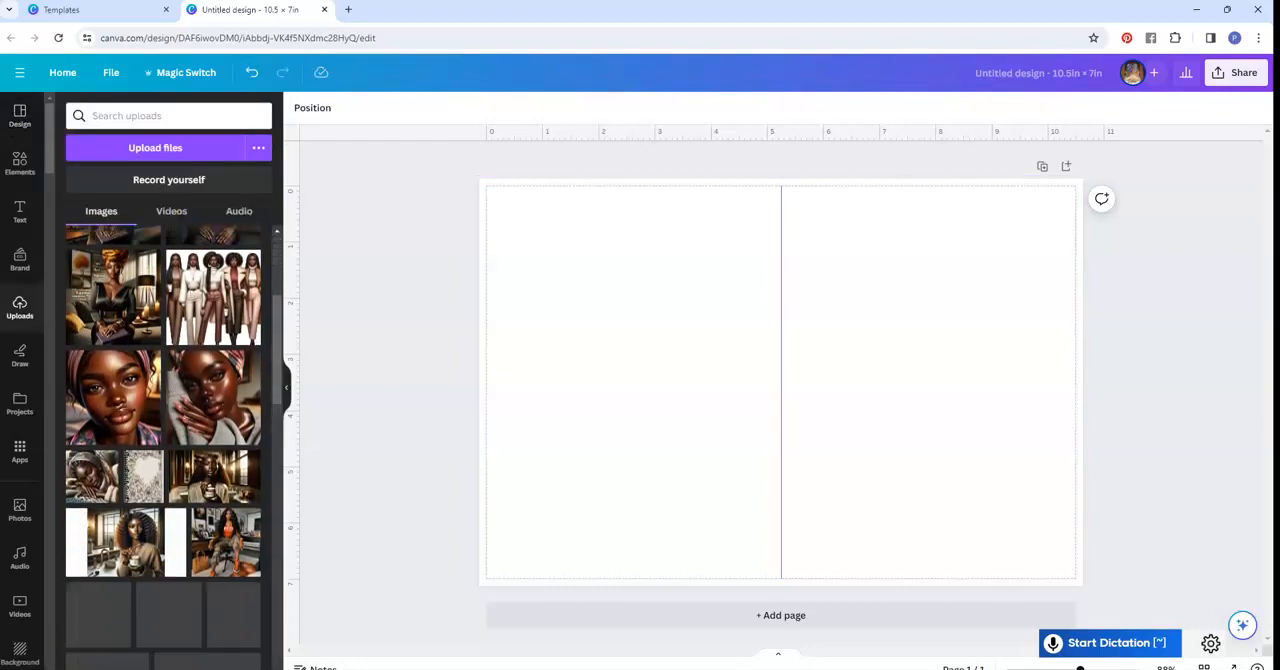
pyautogui.scroll(-10, 163, 447)
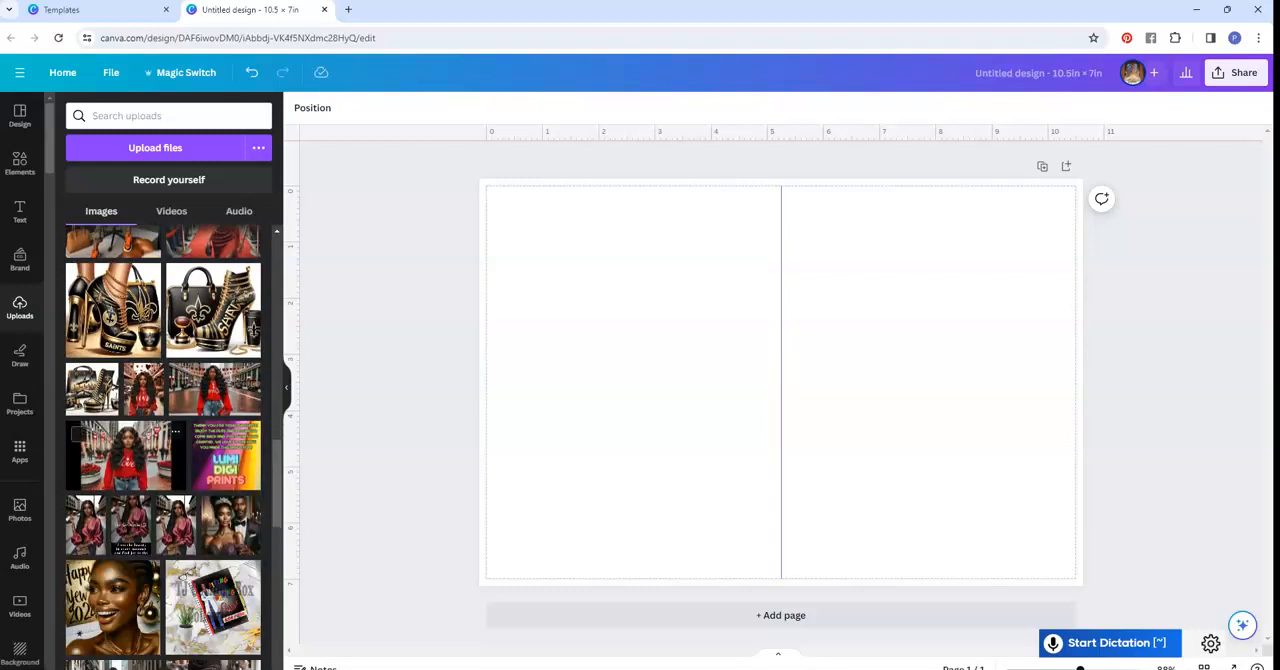
pyautogui.click(126, 455)
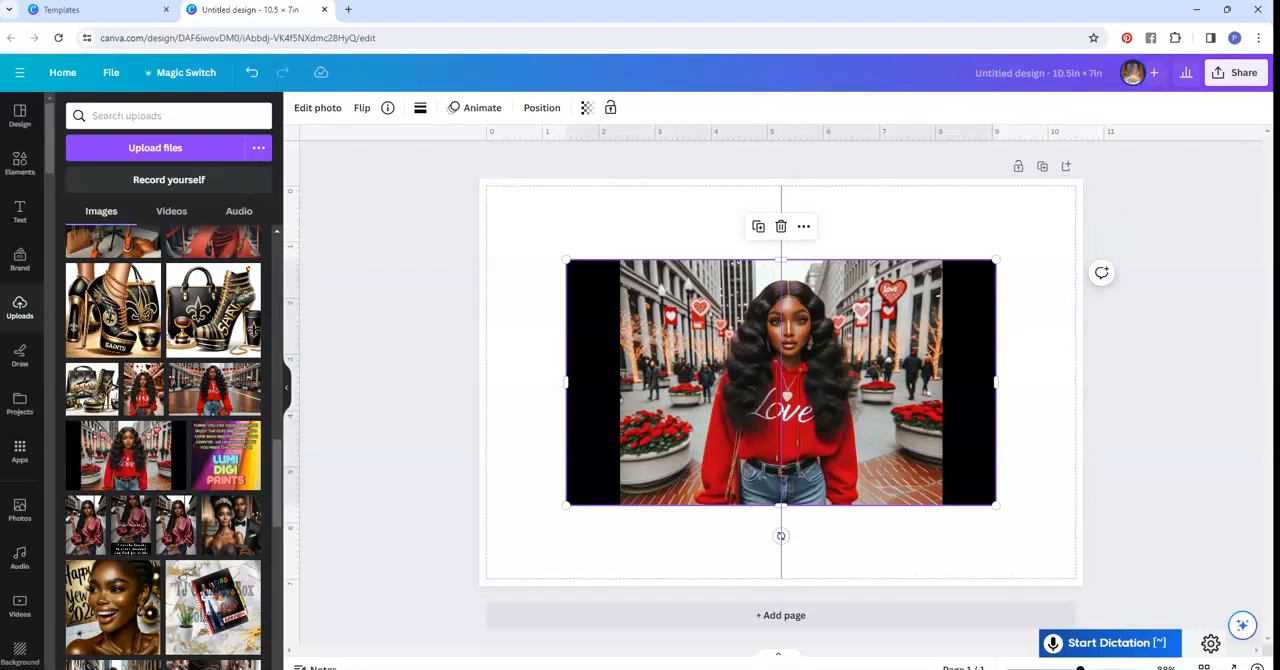
pyautogui.moveTo(781, 382)
pyautogui.mouseDown()
pyautogui.moveTo(952, 479)
pyautogui.moveTo(829, 393)
pyautogui.moveTo(781, 388)
pyautogui.mouseUp()
pyautogui.moveTo(567, 267); pyautogui.dragTo(504, 231)
pyautogui.click(317, 107)
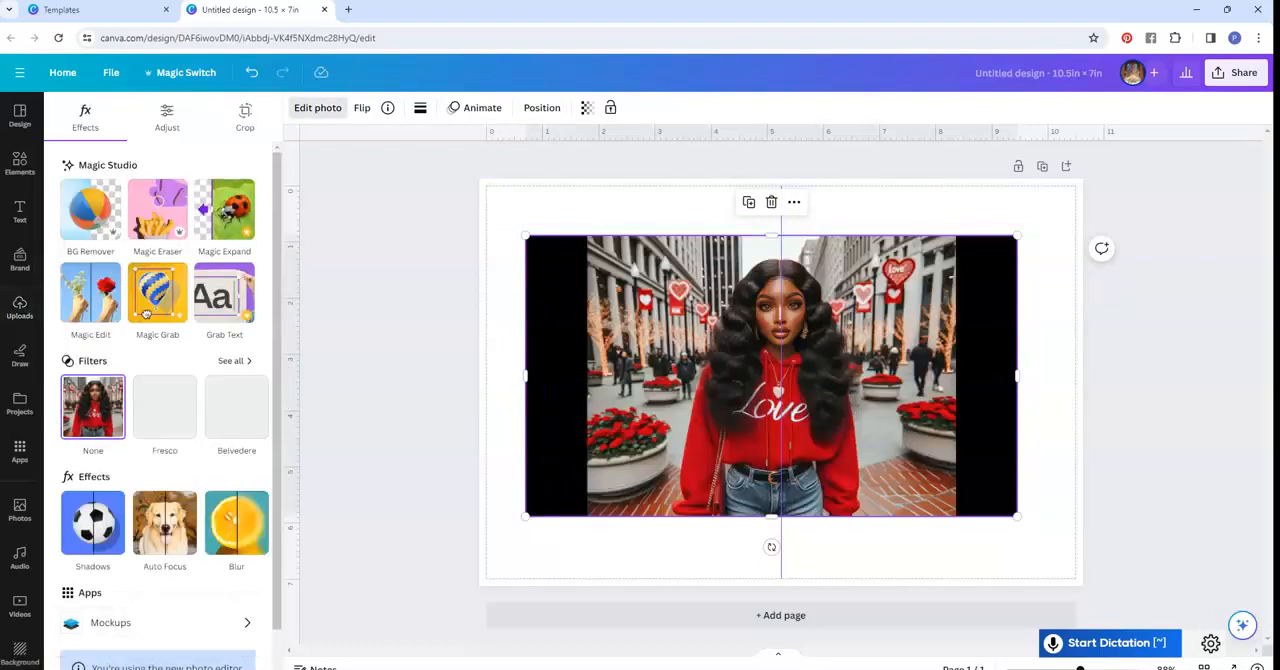
pyautogui.click(90, 208)
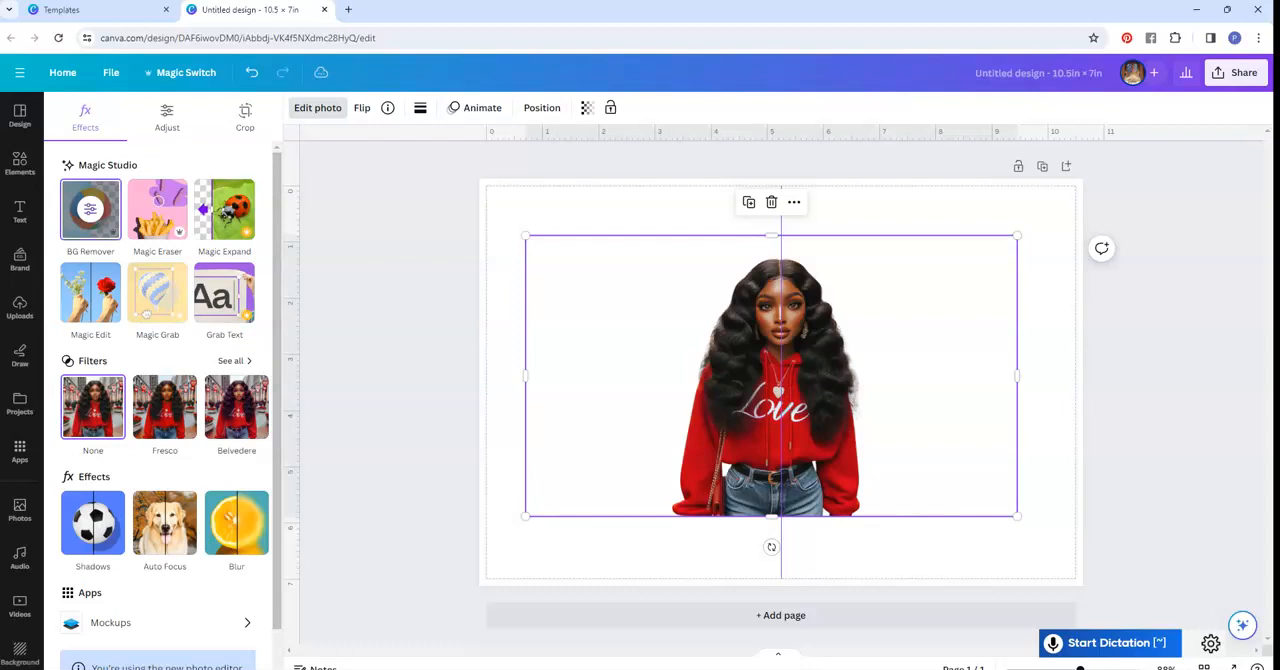
# - Crop the empty sides of the woman cutout and move it to the bottom of the page's right half
pyautogui.moveTo(525, 376); pyautogui.dragTo(653, 376)
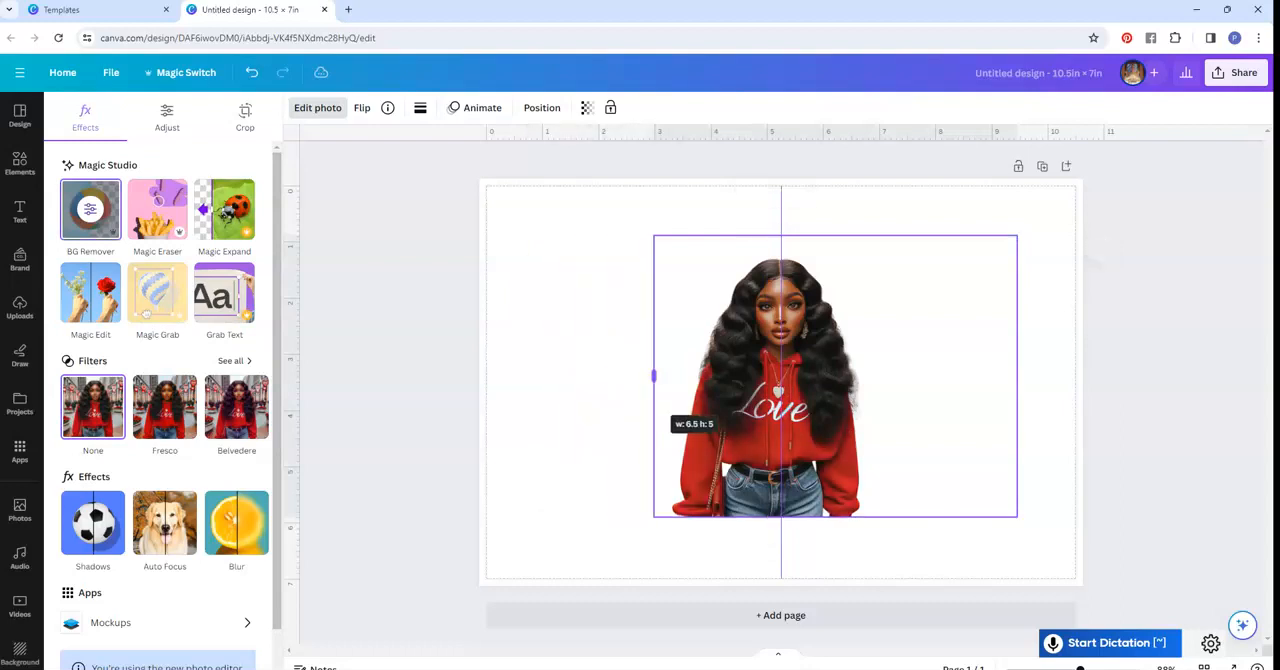
pyautogui.moveTo(1017, 376); pyautogui.dragTo(868, 376)
pyautogui.moveTo(780, 390); pyautogui.dragTo(968, 459)
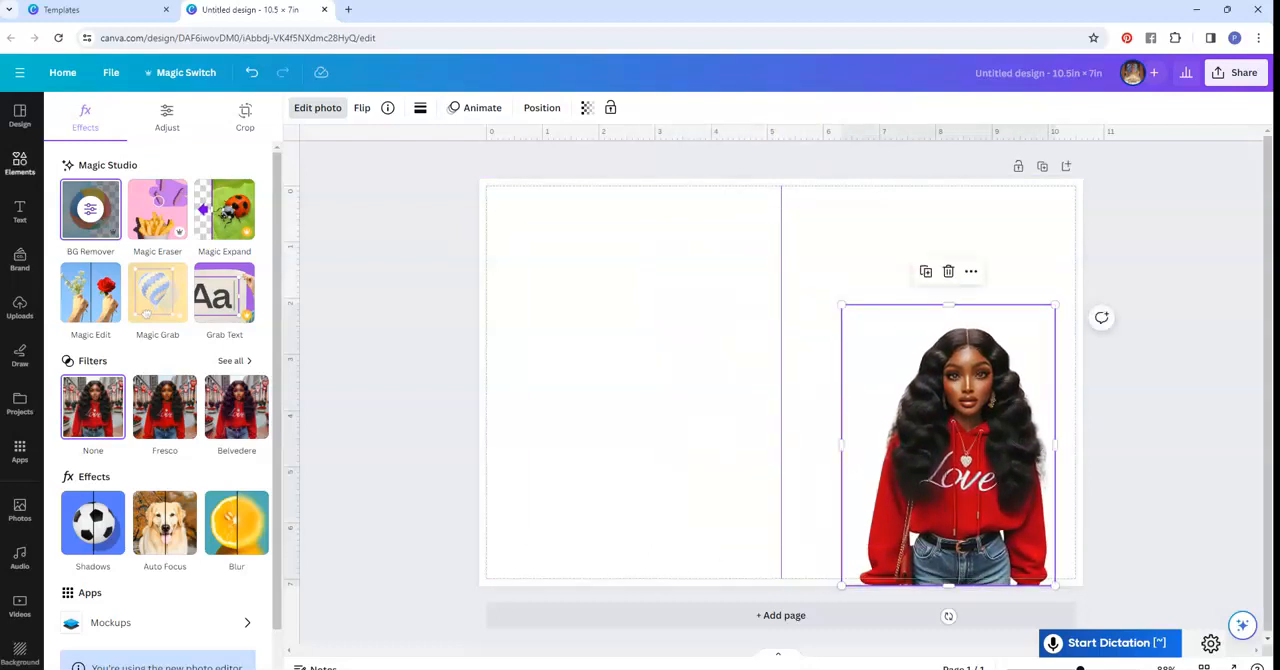
# - Search the templates for "Happy Valentines Day" and apply the dark red Happy Valentine's Day card with faint hearts
pyautogui.click(20, 163)
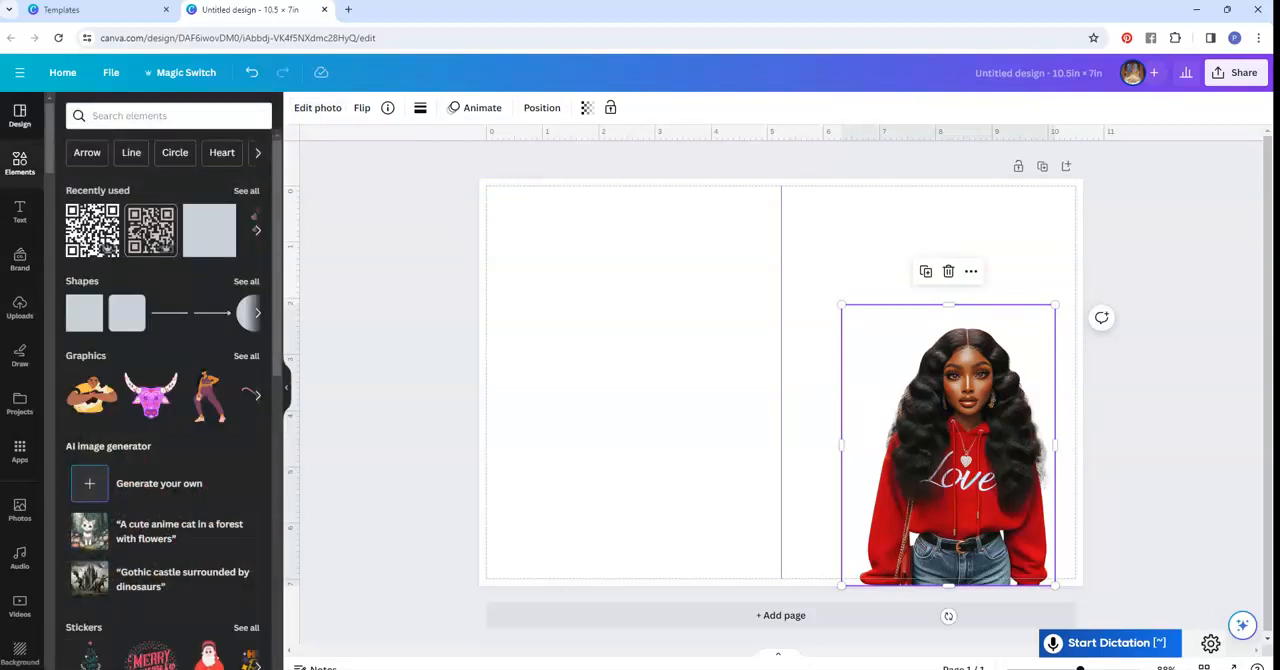
pyautogui.click(20, 115)
pyautogui.click(160, 115)
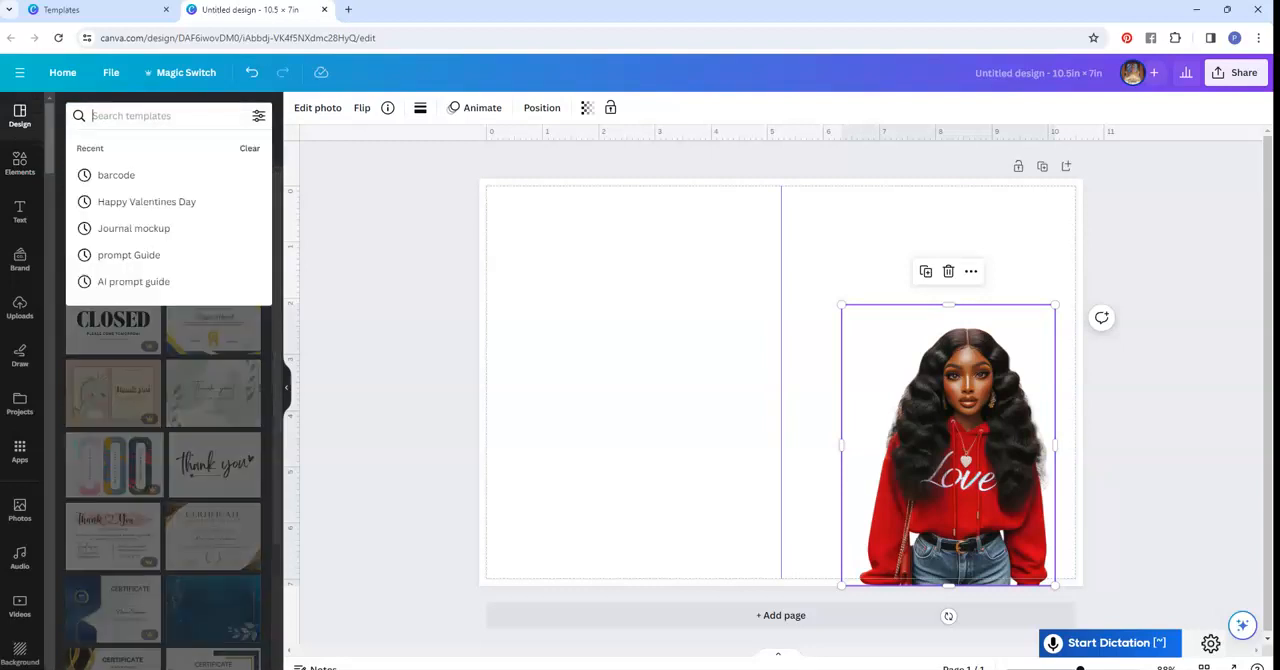
pyautogui.click(140, 201)
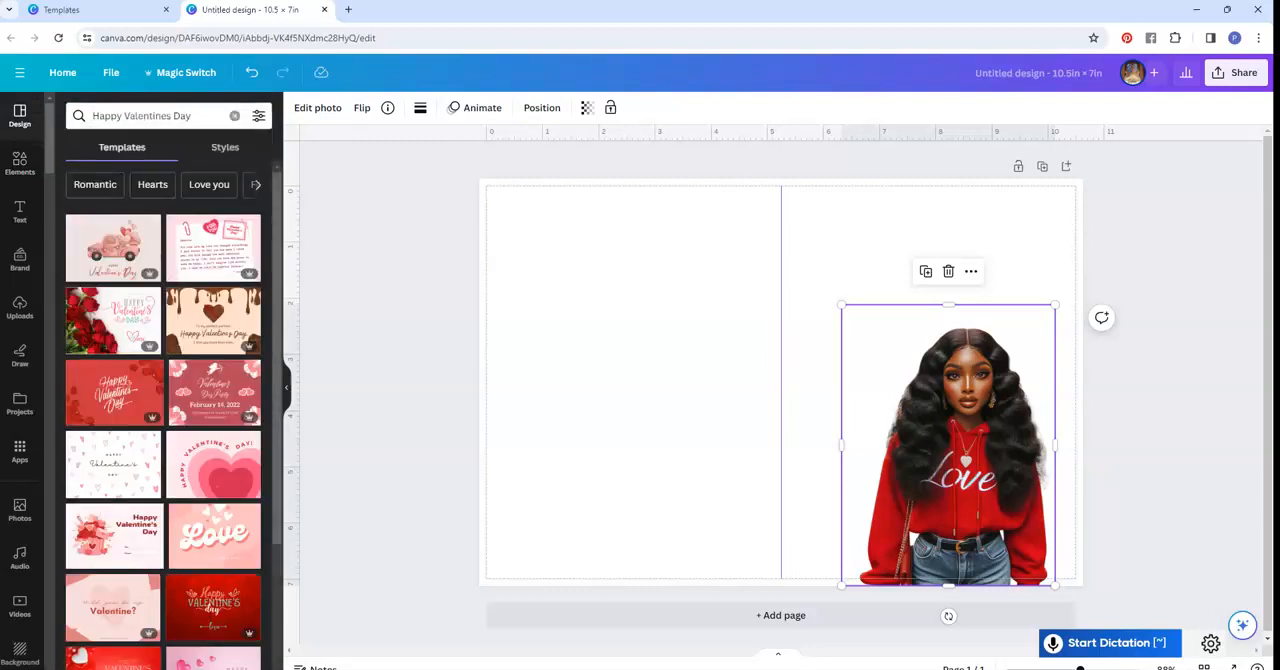
pyautogui.click(213, 607)
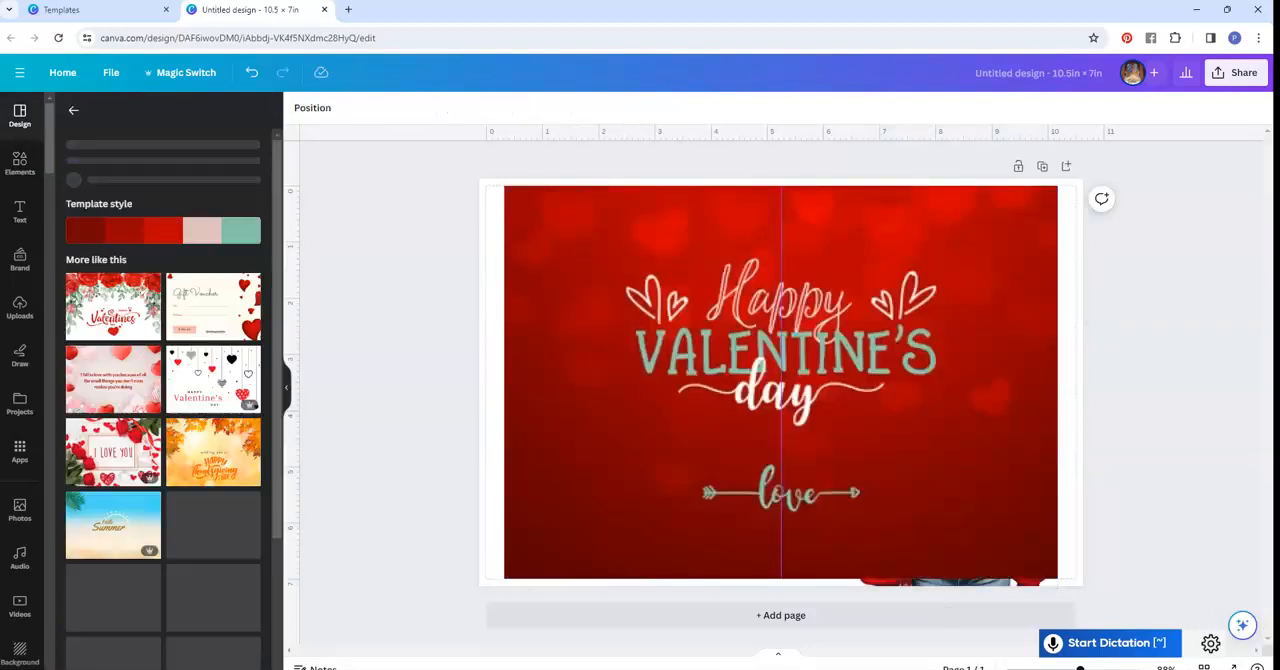
# - Delete the "Happy Valentine's day" lettering and the "love" arrow graphic, leaving only the red heart background
pyautogui.click(780, 343)
pyautogui.press('Delete')
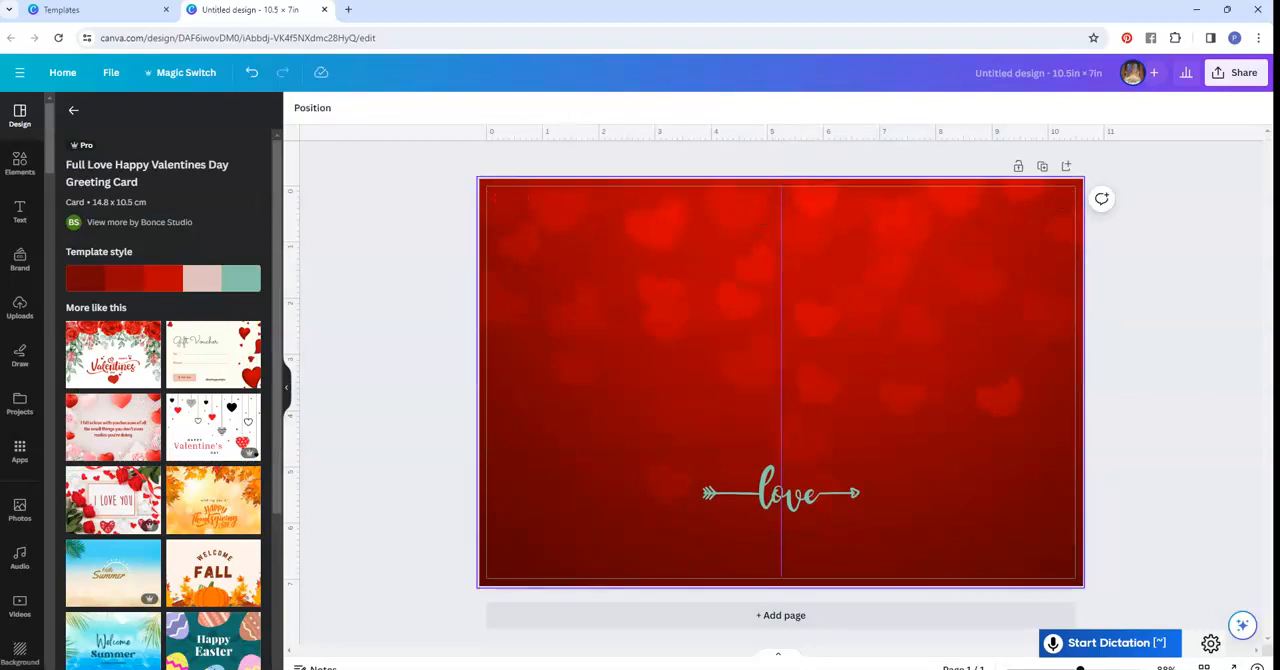
pyautogui.click(780, 493)
pyautogui.press('Delete')
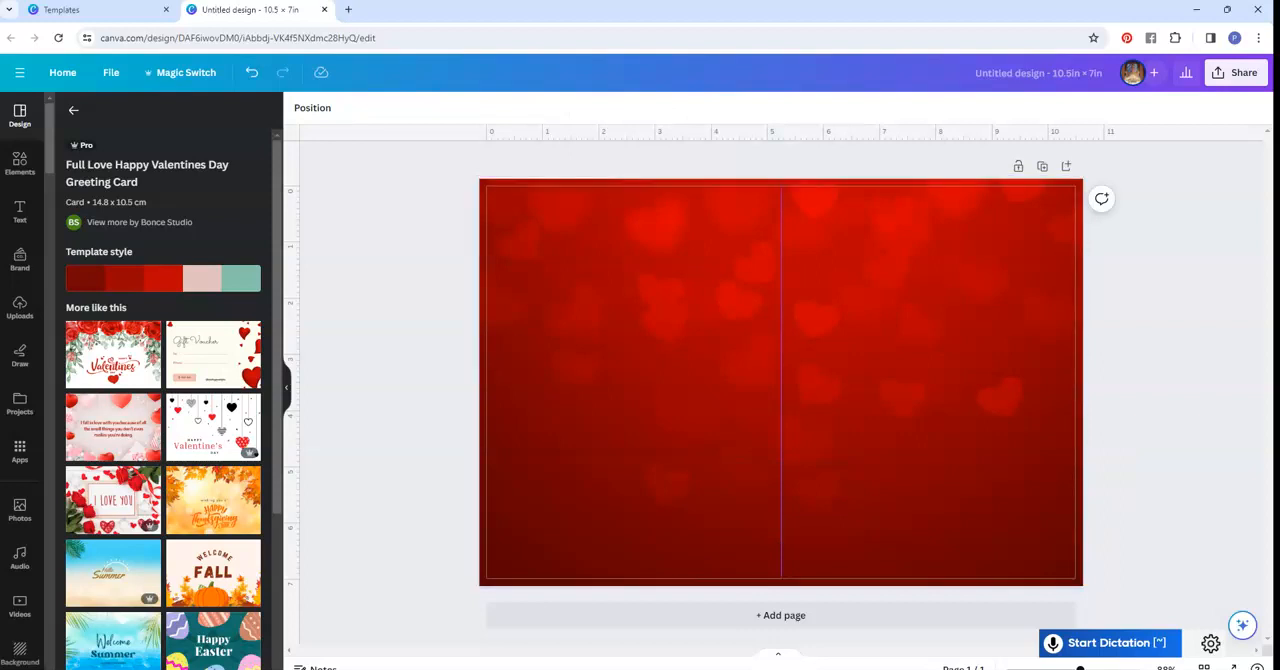
# - Add the uploaded wide street photo of the woman in the red Love hoodie again and remove its background
pyautogui.click(19, 307)
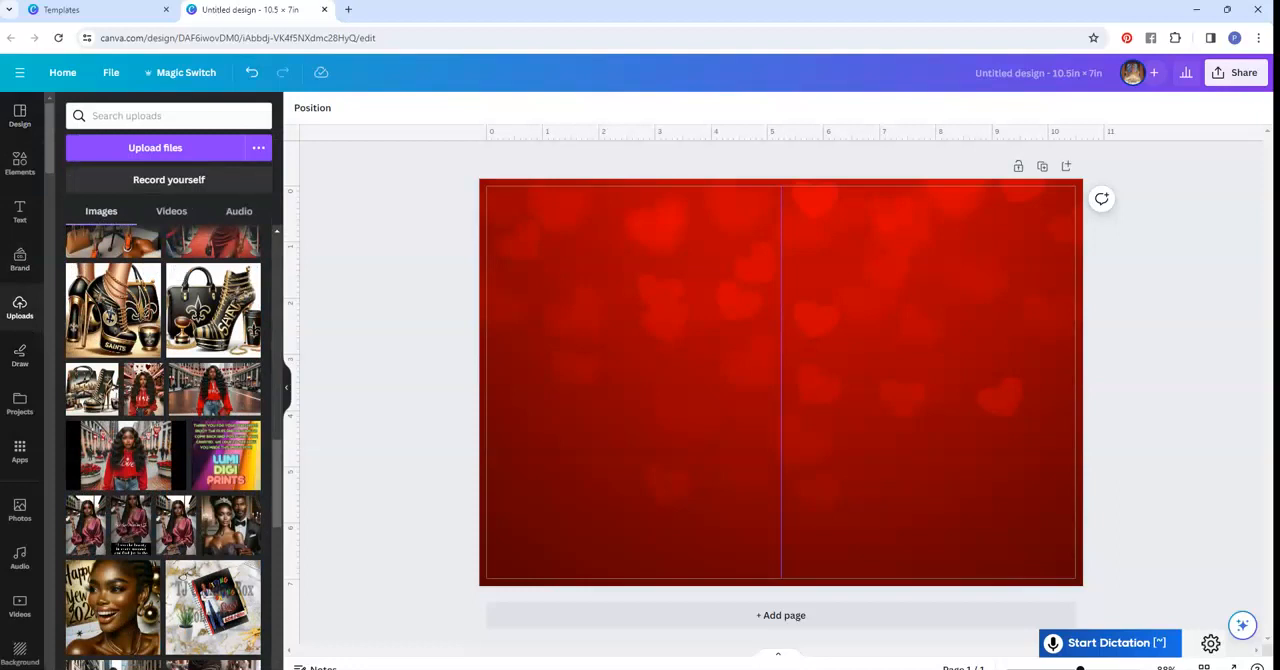
pyautogui.click(125, 455)
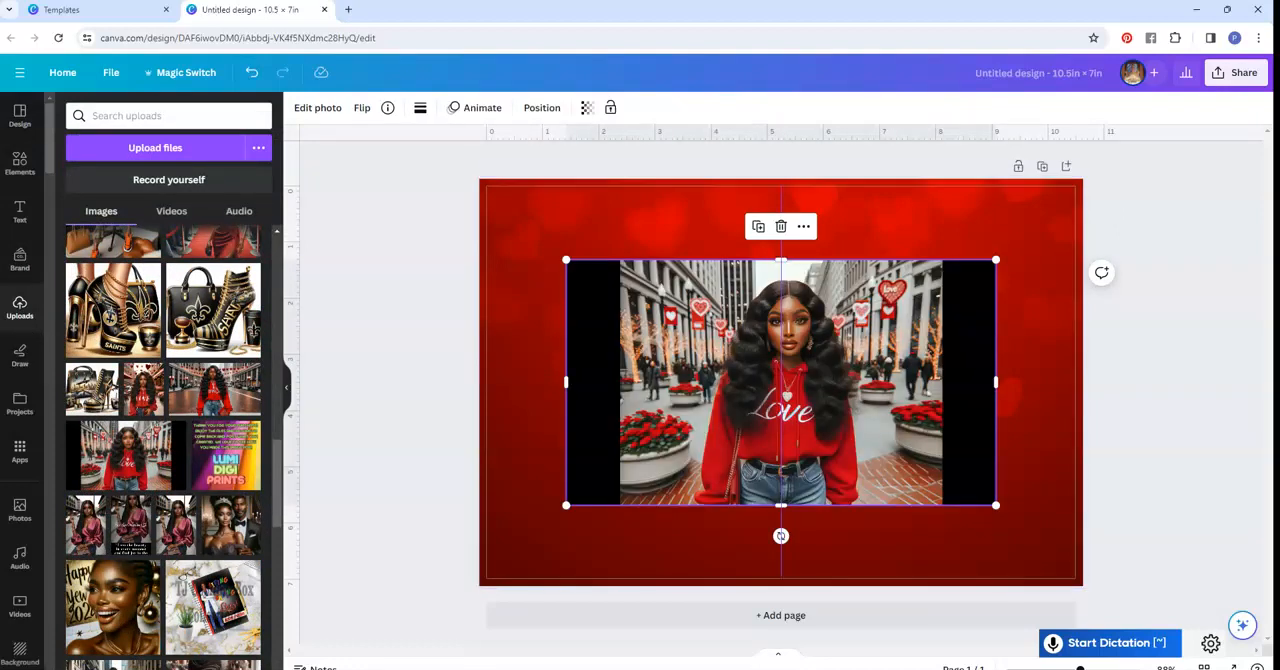
pyautogui.click(317, 107)
pyautogui.click(90, 210)
# - Move the woman cutout to the bottom of the page's right half and crop its empty sides
pyautogui.moveTo(781, 400); pyautogui.dragTo(943, 488)
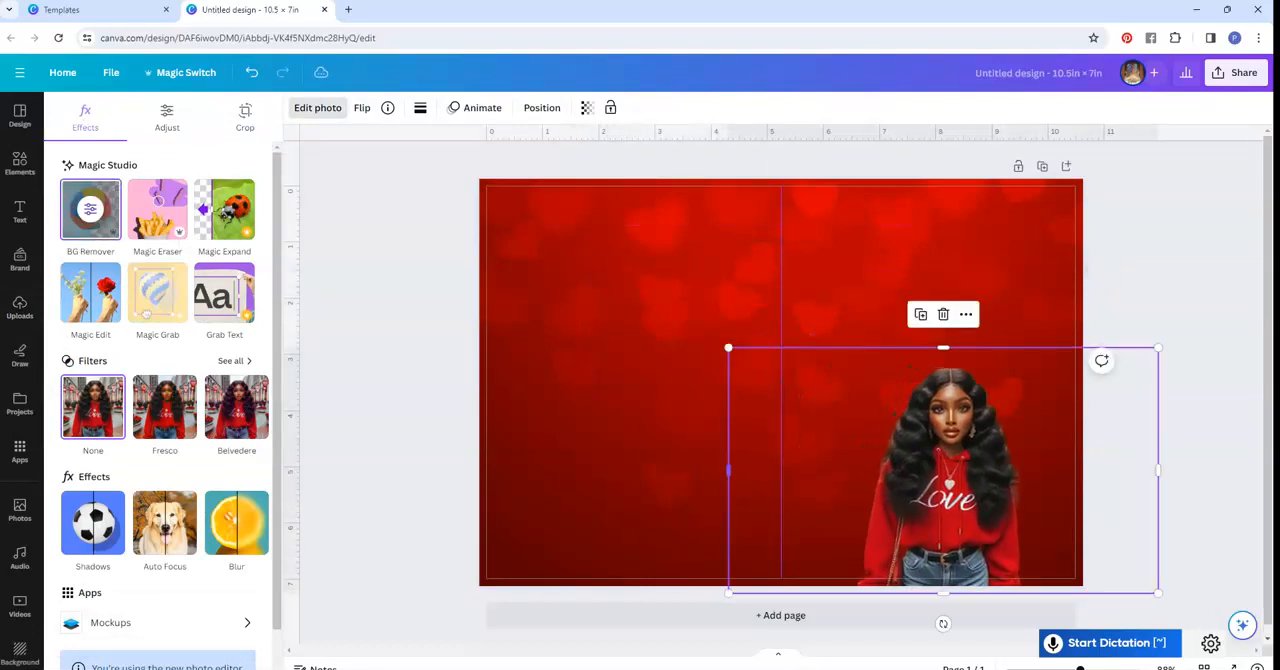
pyautogui.moveTo(728, 470); pyautogui.dragTo(853, 470)
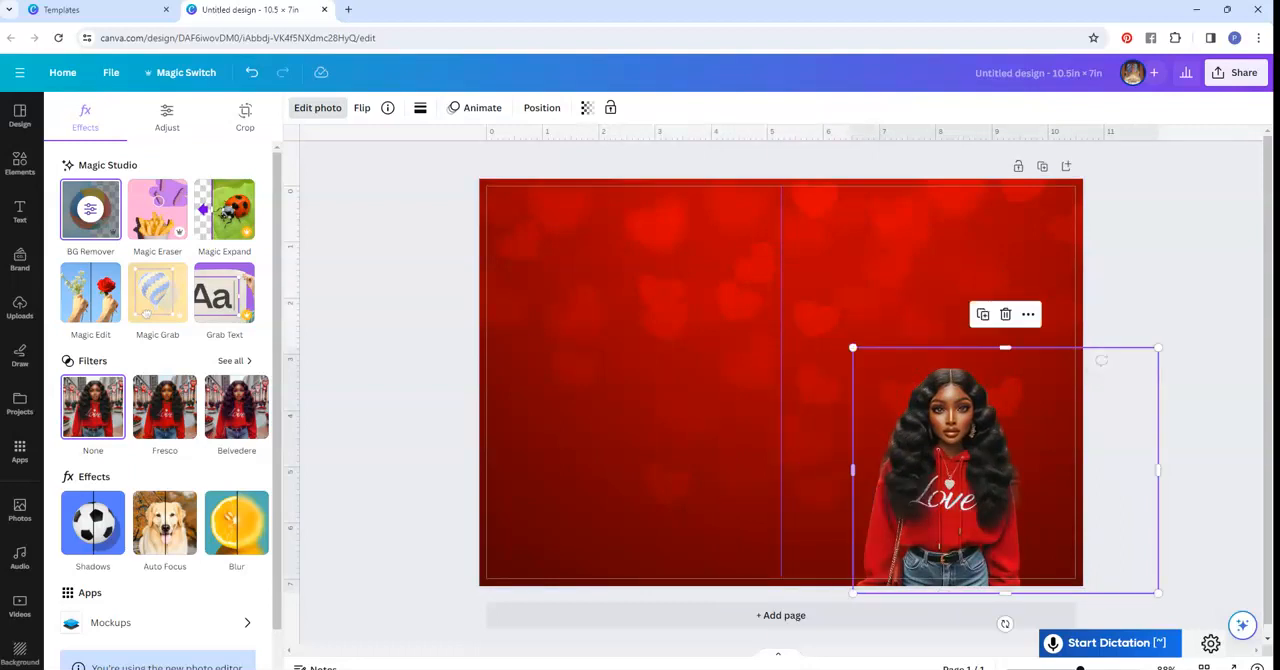
pyautogui.moveTo(1157, 470); pyautogui.dragTo(1036, 470)
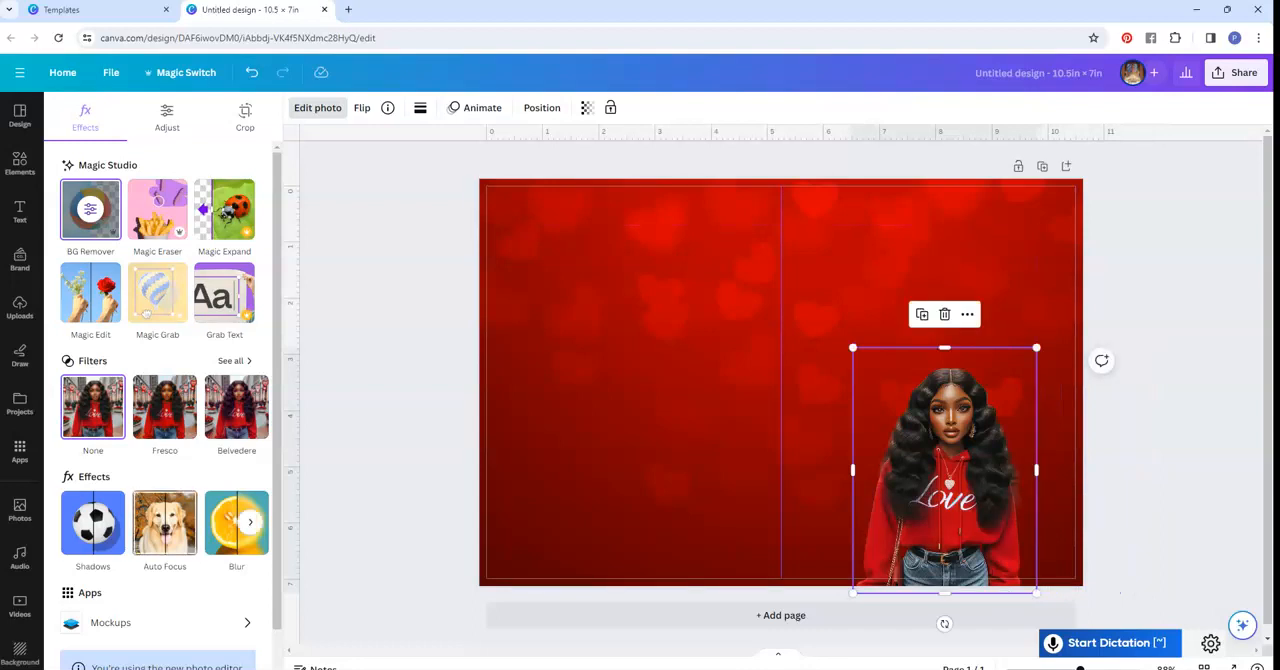
# - Compare the Glow, Drop and Outline shadows on the woman cutout and apply Glow
pyautogui.click(92, 522)
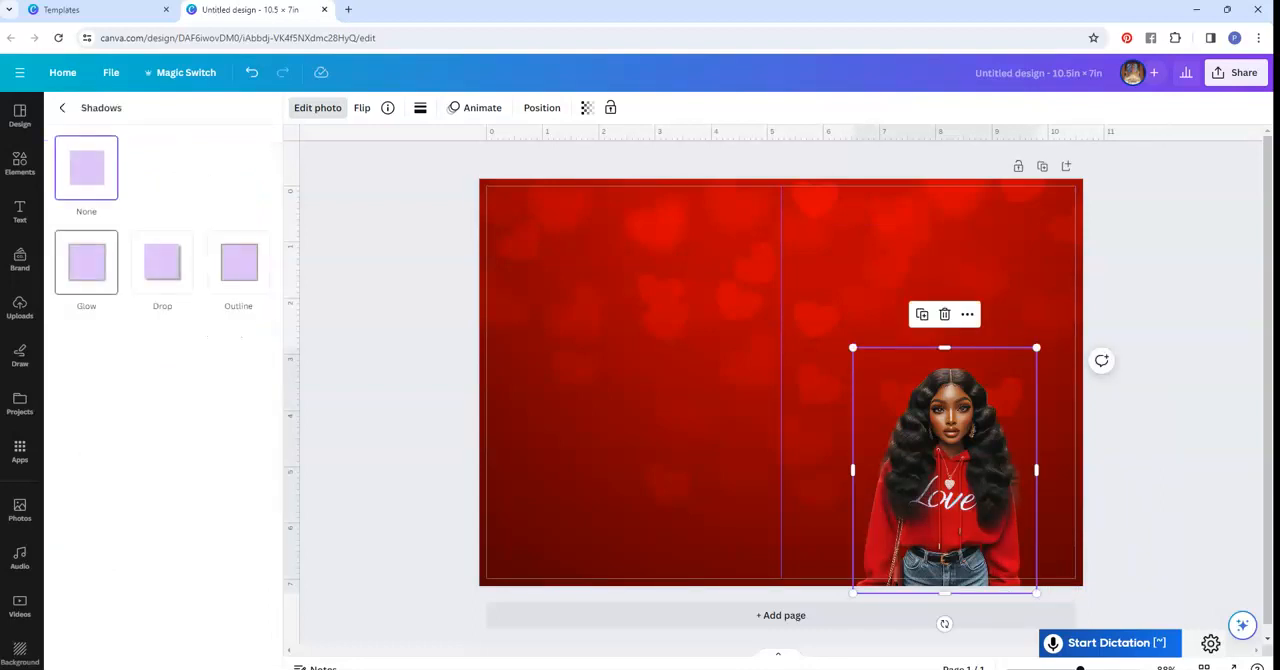
pyautogui.click(86, 262)
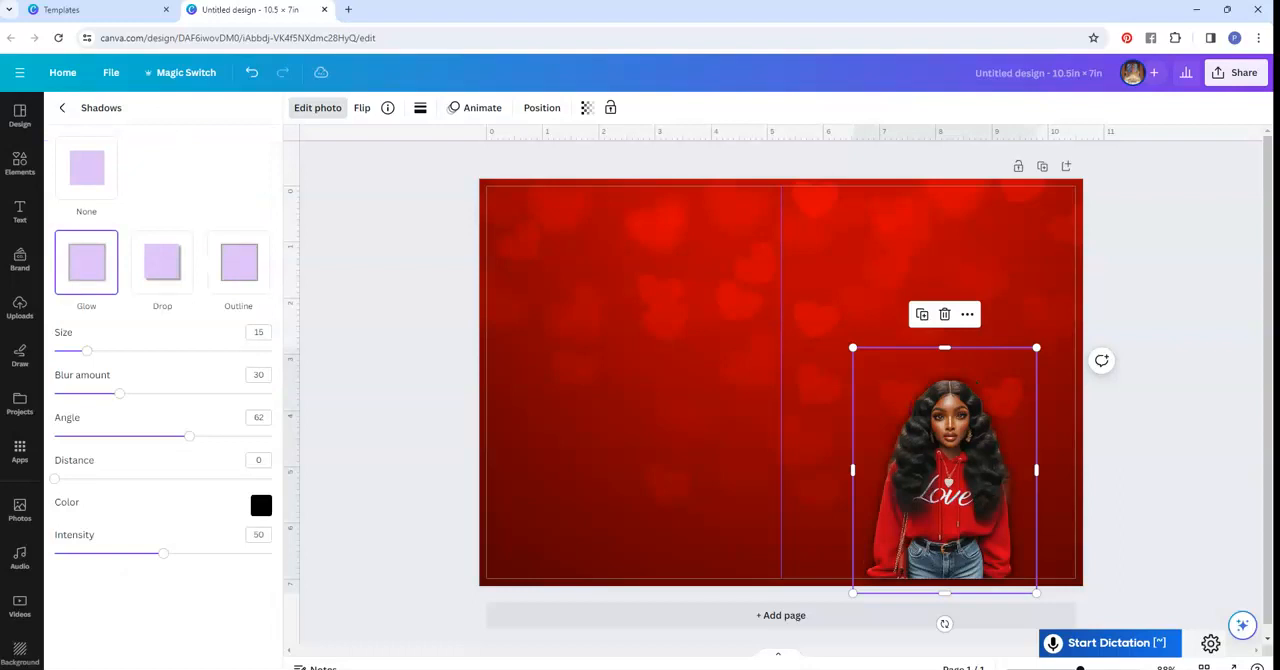
pyautogui.click(162, 262)
pyautogui.click(238, 262)
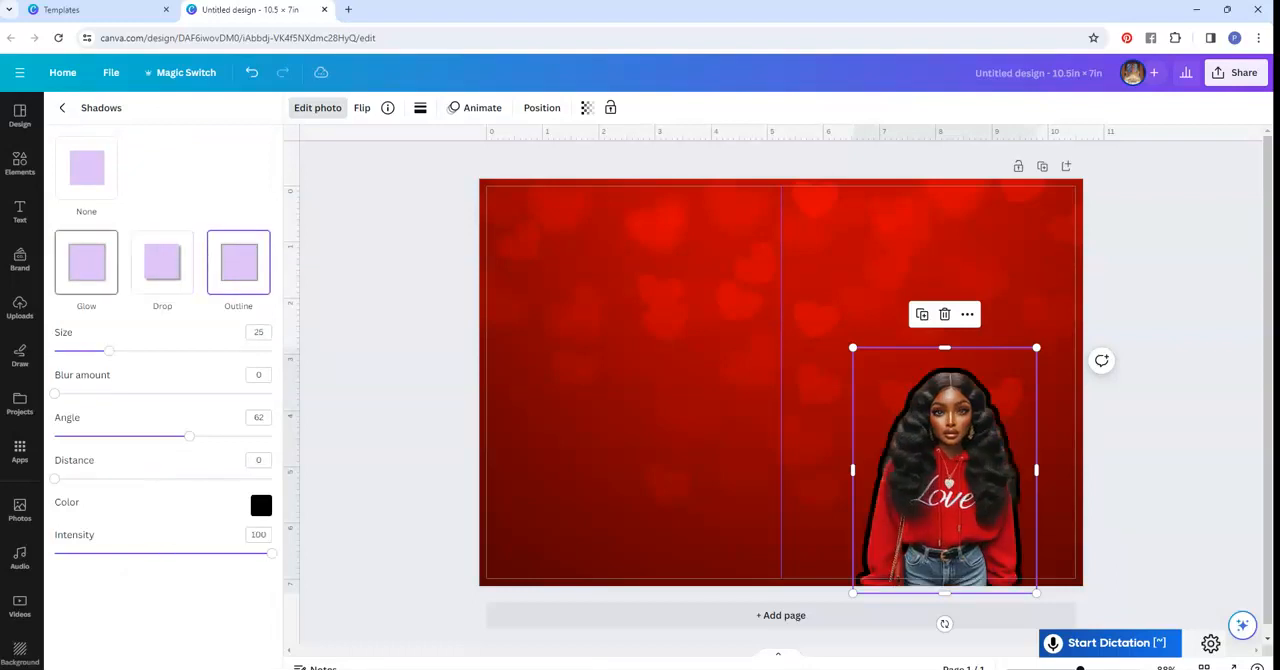
pyautogui.click(86, 262)
# - Enlarge the woman cutout and position it in the right half so its lower edge runs off the page bottom
pyautogui.moveTo(945, 470); pyautogui.dragTo(957, 450)
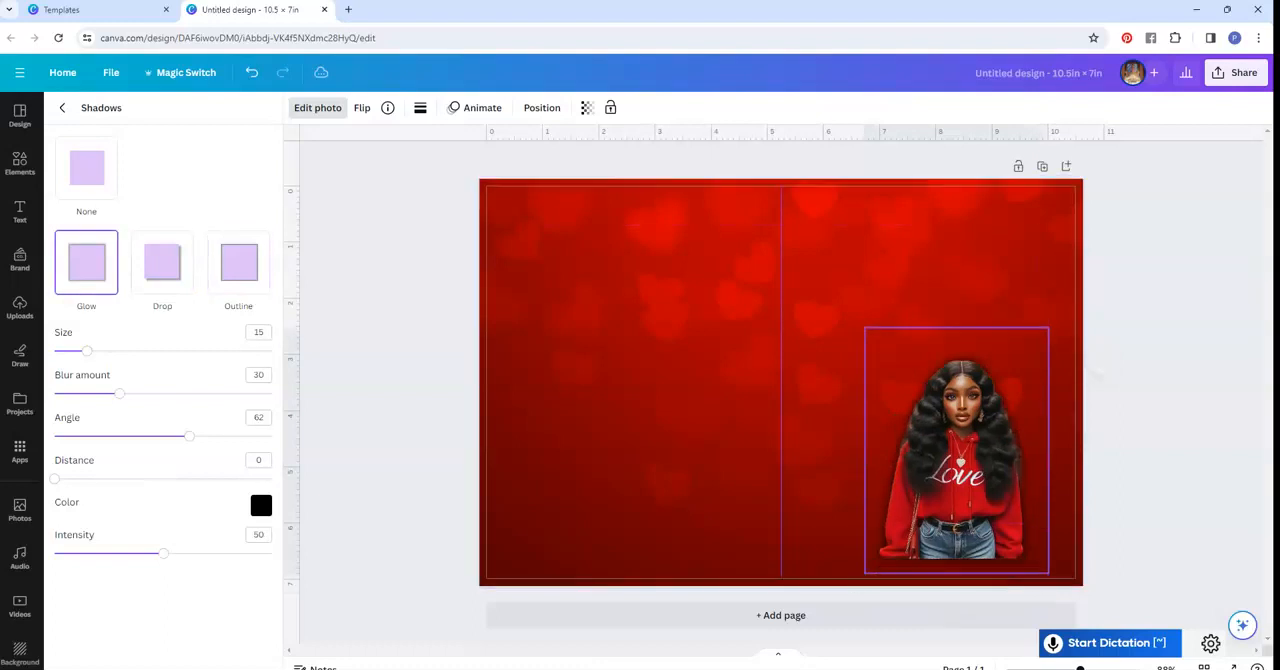
pyautogui.moveTo(865, 327); pyautogui.dragTo(808, 251)
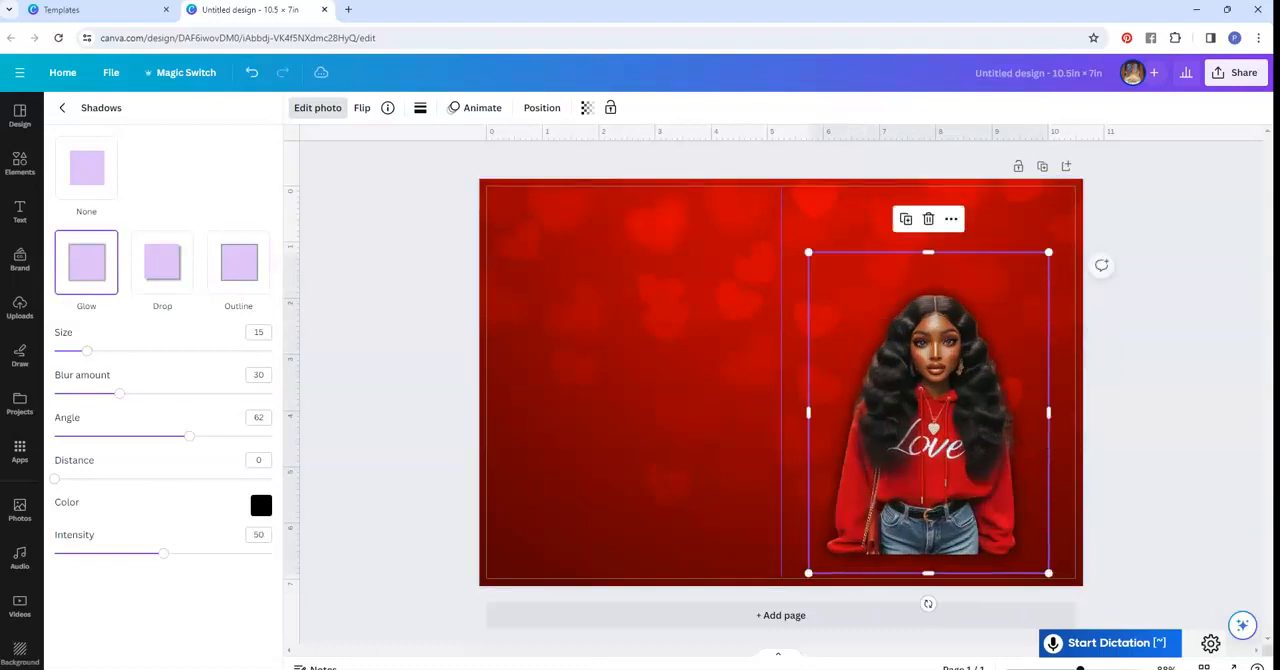
pyautogui.moveTo(940, 430); pyautogui.dragTo(1001, 493)
pyautogui.moveTo(869, 314); pyautogui.dragTo(781, 197)
pyautogui.moveTo(940, 400); pyautogui.dragTo(949, 445)
pyautogui.moveTo(790, 242); pyautogui.dragTo(843, 312)
pyautogui.moveTo(968, 462); pyautogui.dragTo(950, 411)
# - Search the elements for "blur" and add the soft round white blur graphic to the page
pyautogui.click(20, 163)
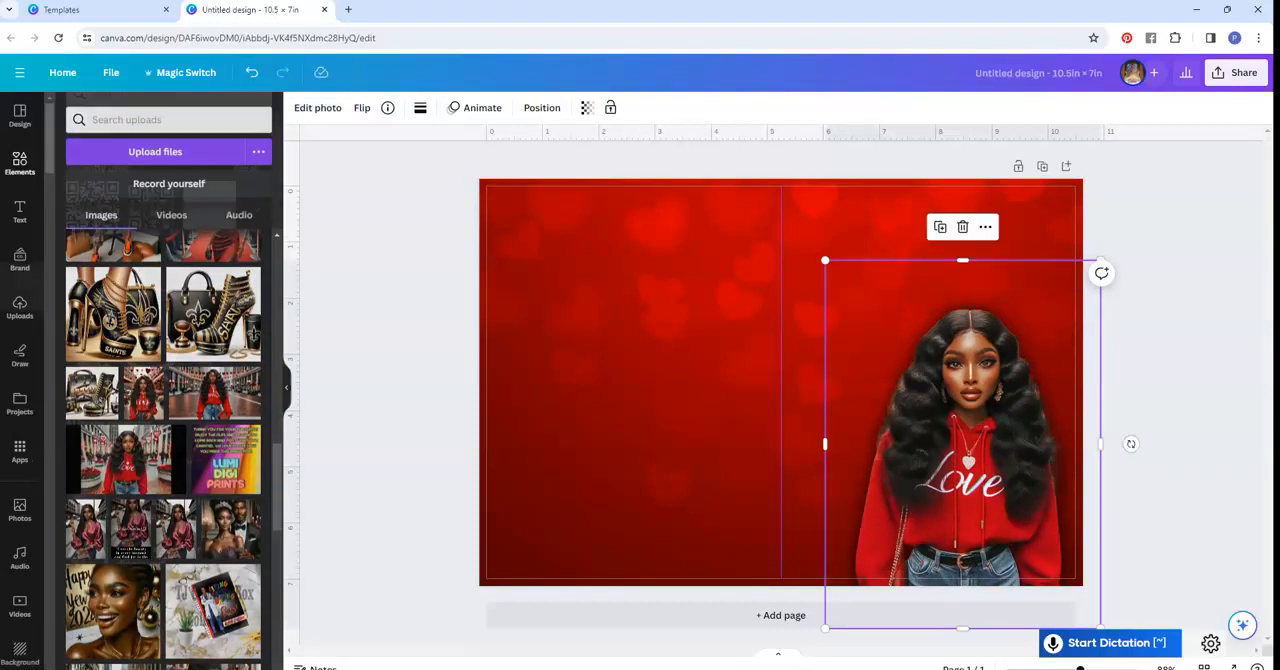
pyautogui.click(150, 117)
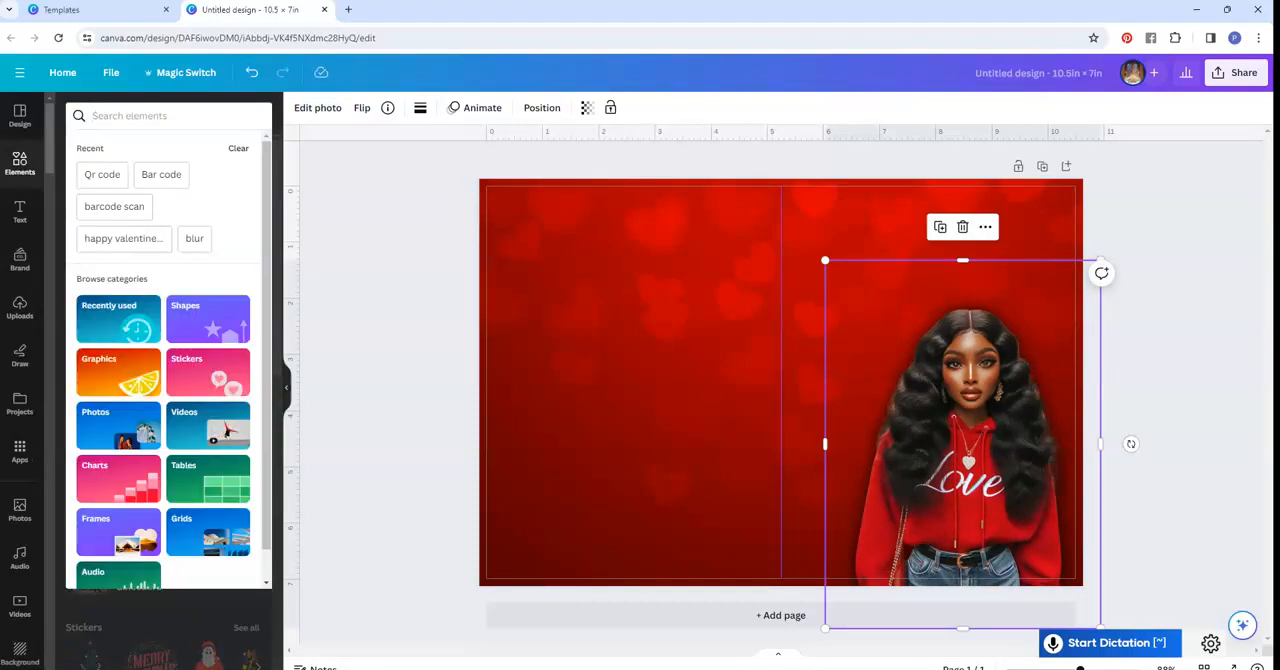
pyautogui.click(194, 238)
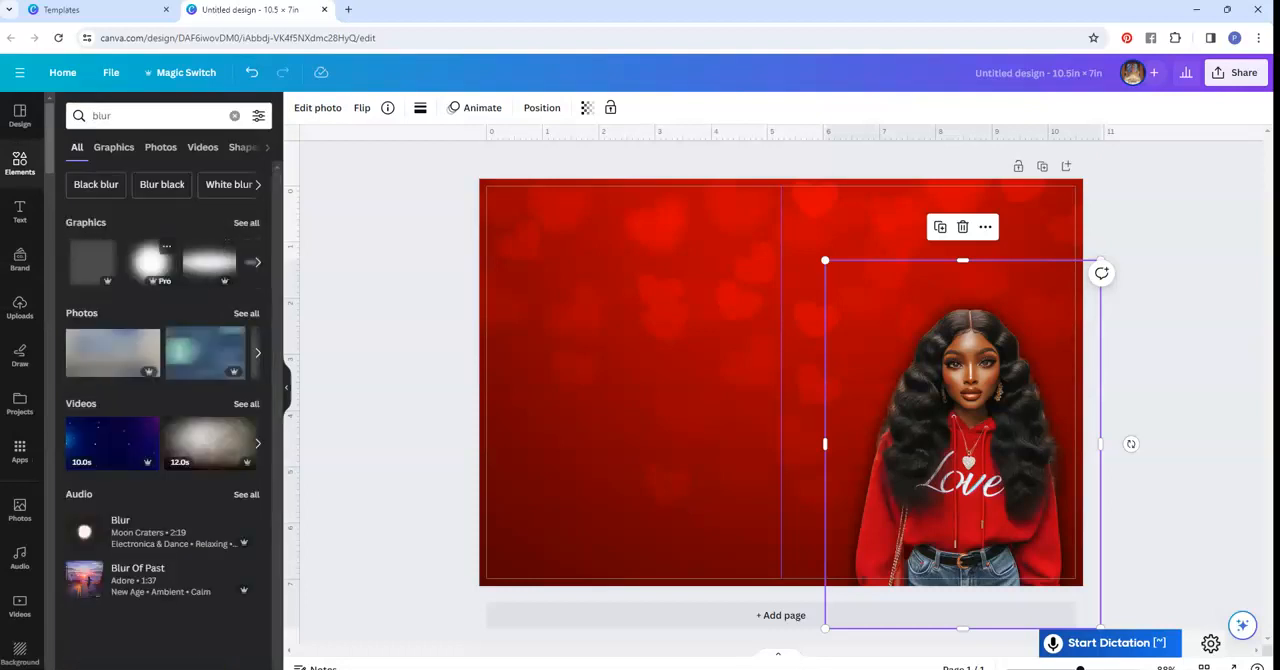
pyautogui.click(150, 261)
# - Send the white blur graphic backward one layer and move it behind the woman cutout
pyautogui.moveTo(780, 390); pyautogui.dragTo(819, 404)
pyautogui.rightClick(850, 402)
pyautogui.moveTo(896, 425)
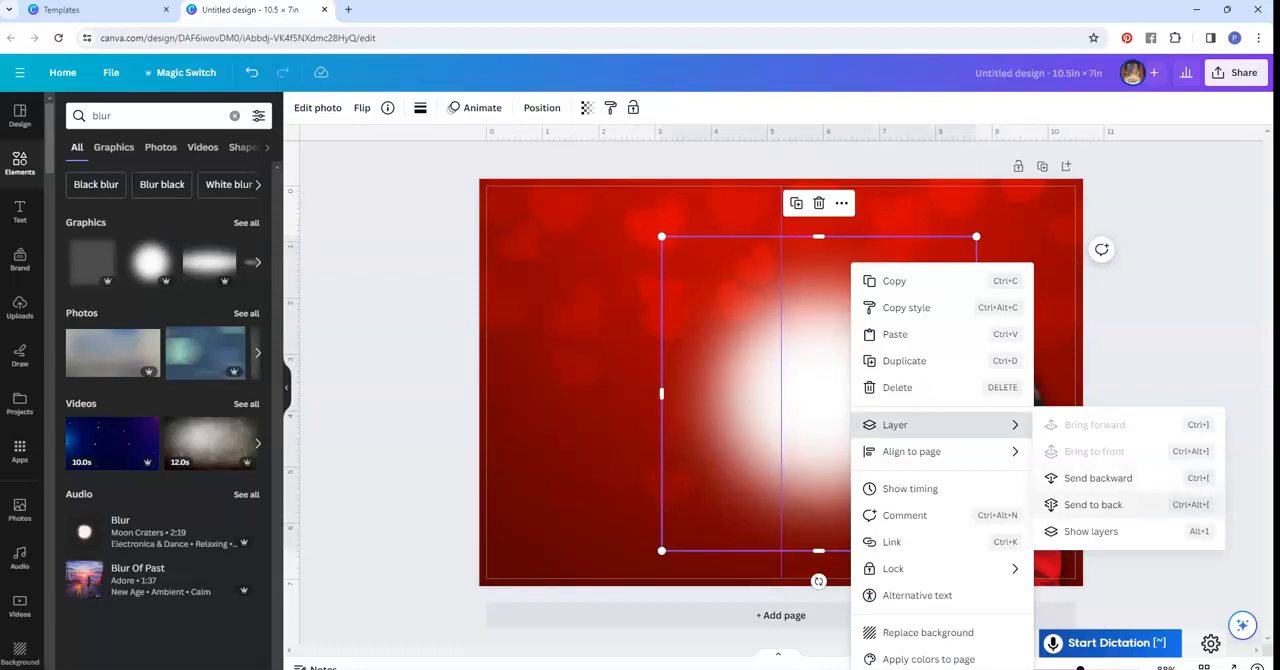
pyautogui.click(1098, 478)
pyautogui.moveTo(818, 393); pyautogui.dragTo(956, 404)
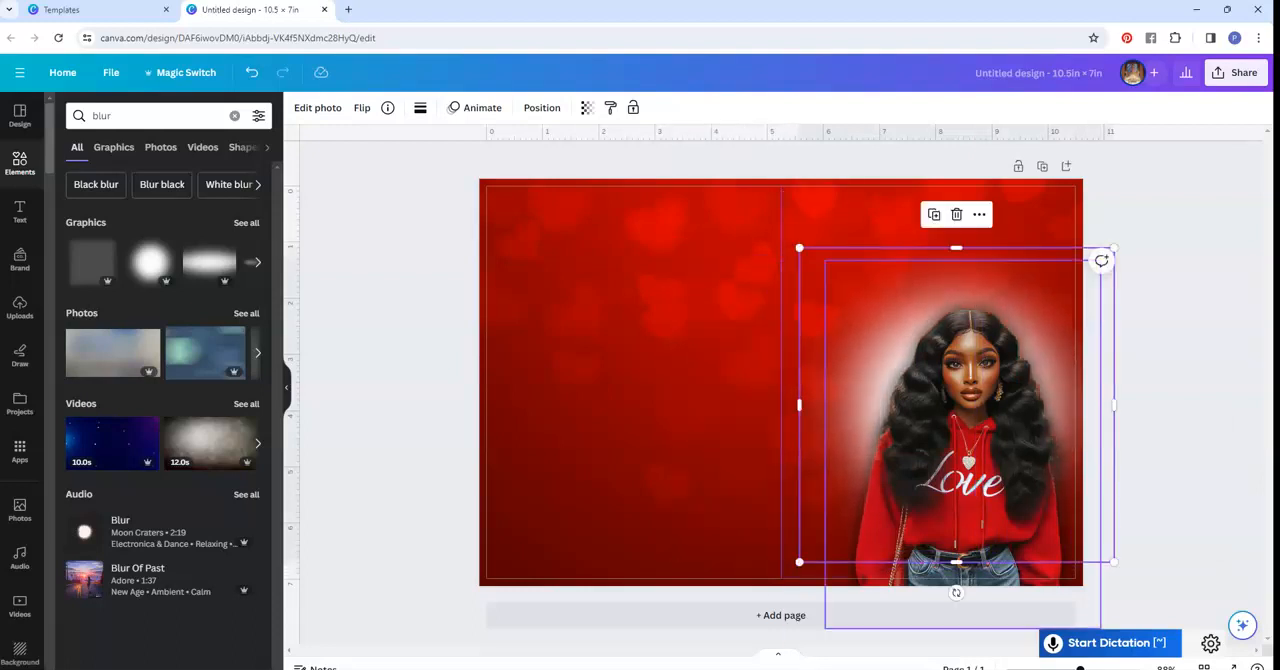
# - Shrink the white blur and center it behind the woman as a tight halo around her hair
pyautogui.moveTo(799, 247); pyautogui.dragTo(834, 282)
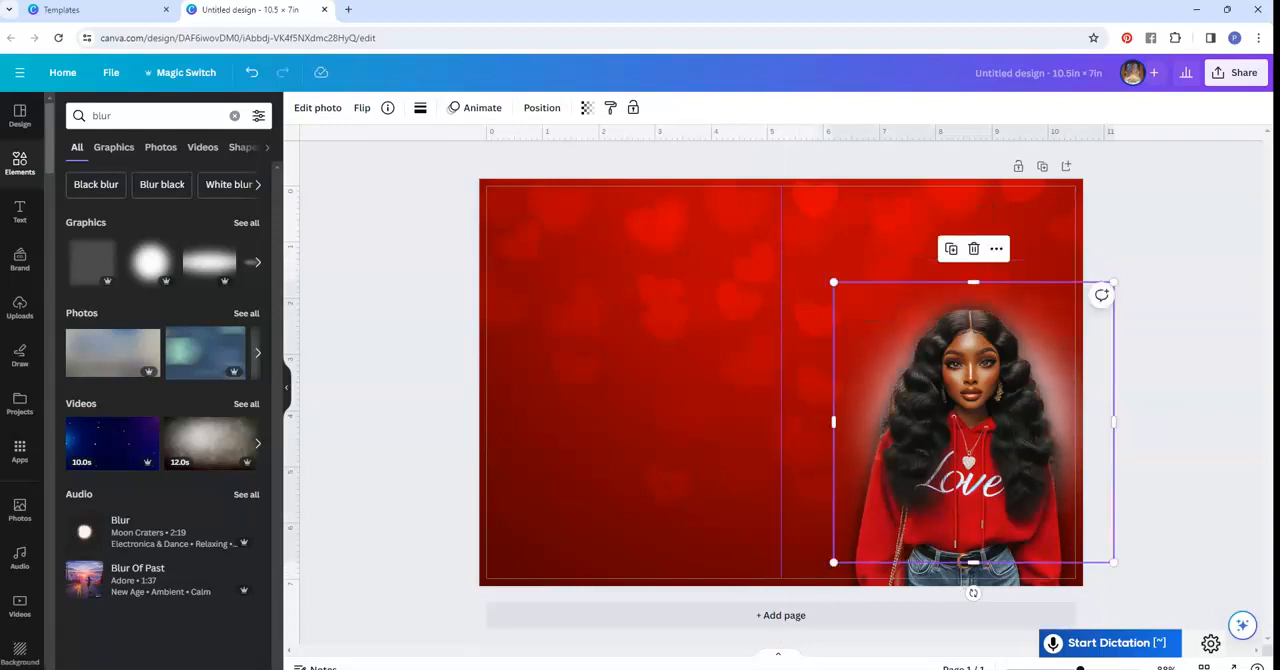
pyautogui.moveTo(960, 416); pyautogui.dragTo(951, 414)
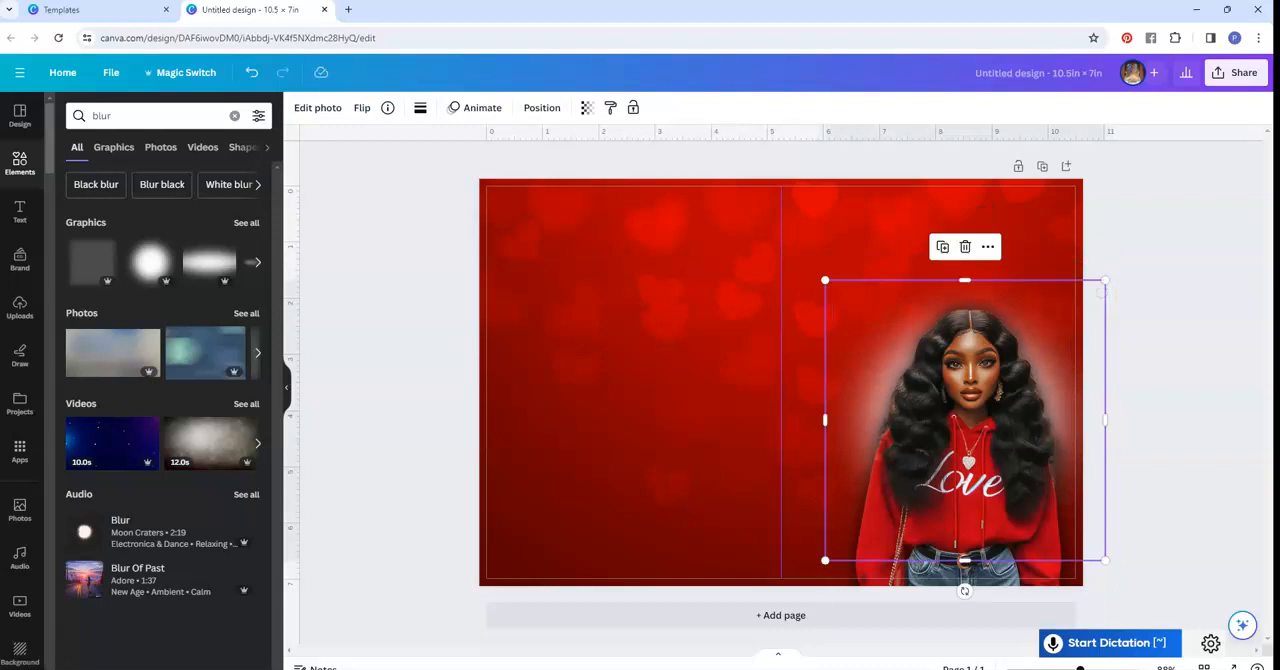
pyautogui.moveTo(825, 280); pyautogui.dragTo(835, 290)
pyautogui.moveTo(970, 425); pyautogui.dragTo(965, 424)
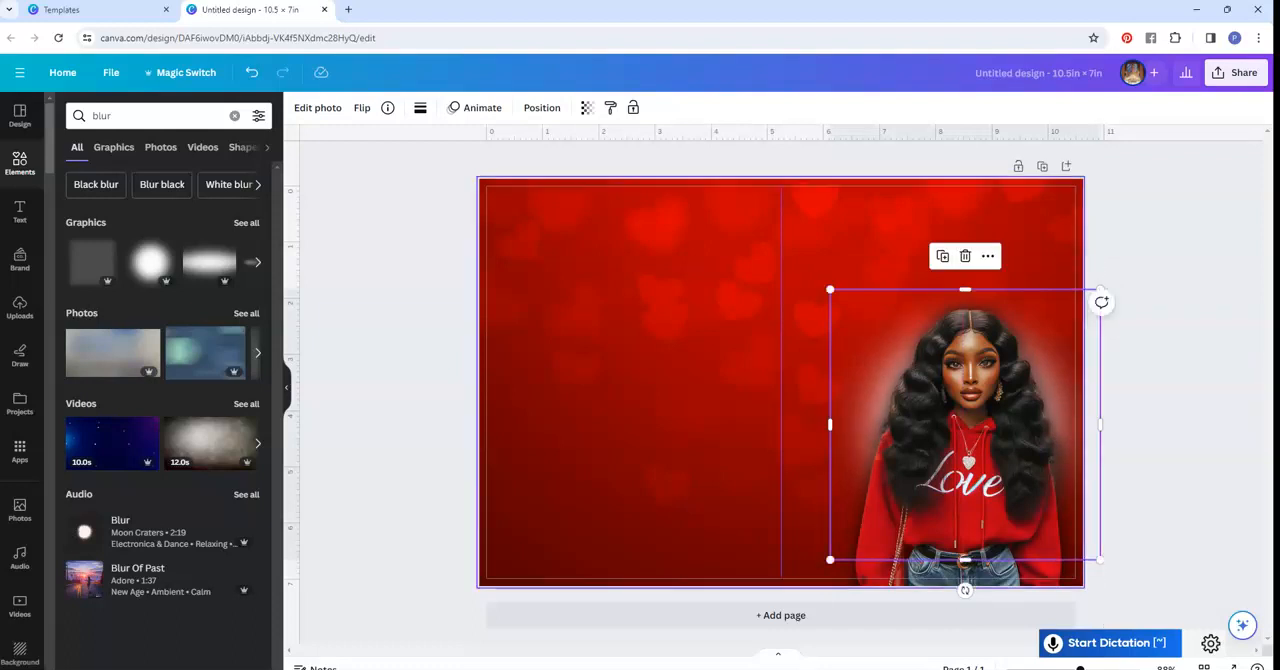
pyautogui.click(1172, 290)
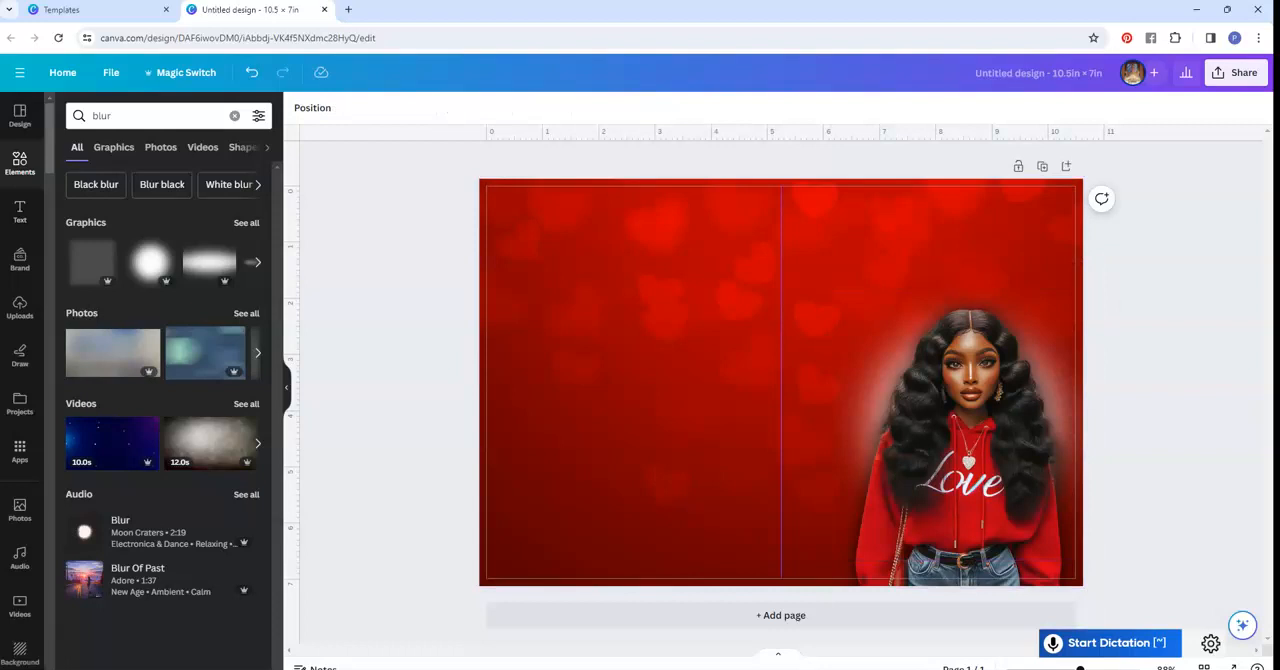
# - Search the elements for "happy valentines day" and add the hand-lettered Happy Valentine's Day graphic with the small heart
pyautogui.click(20, 163)
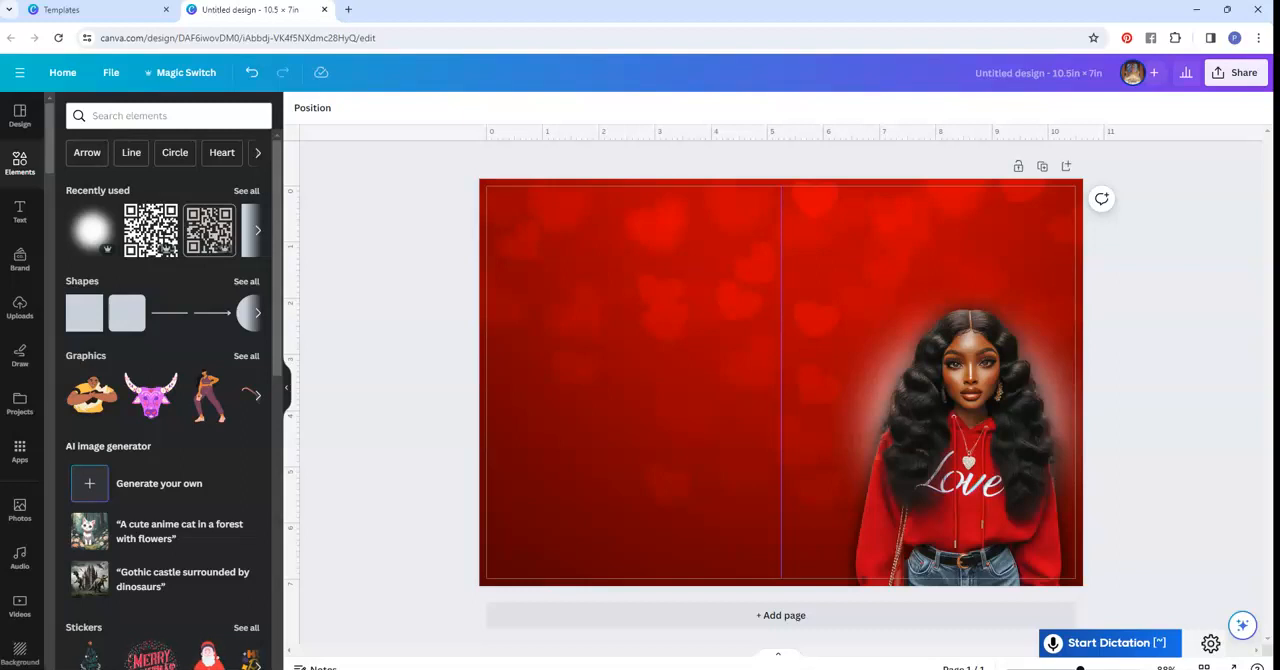
pyautogui.click(168, 116)
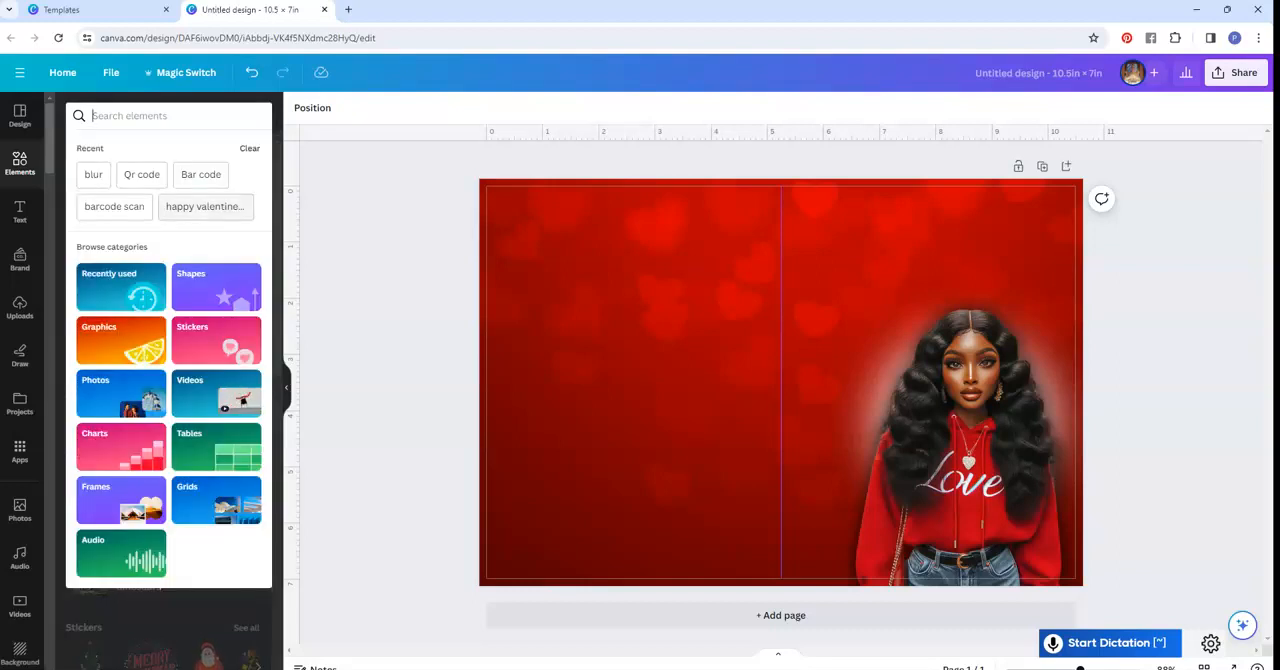
pyautogui.click(205, 206)
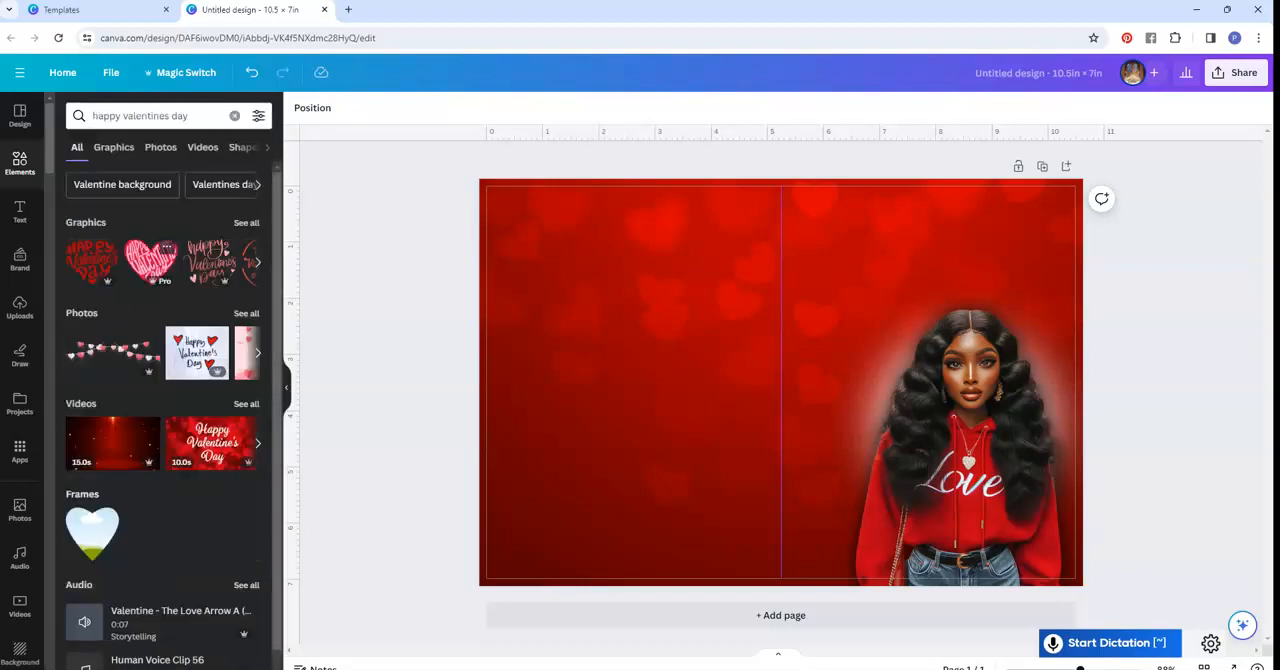
pyautogui.click(246, 223)
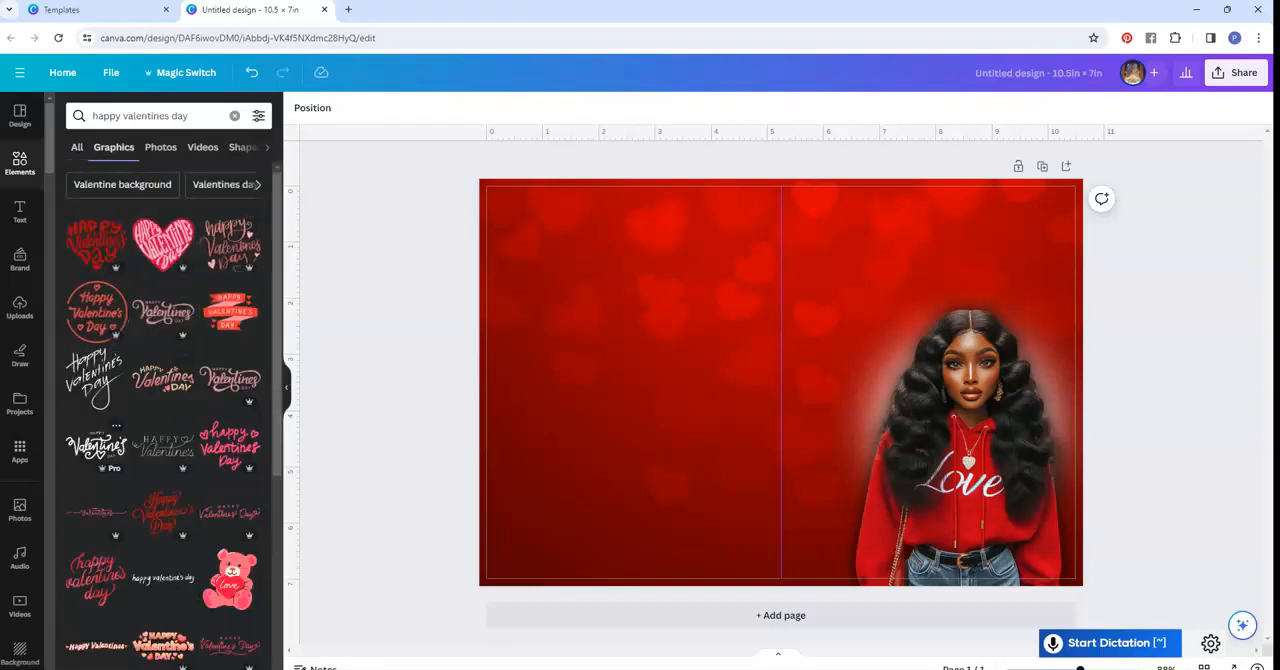
pyautogui.click(96, 447)
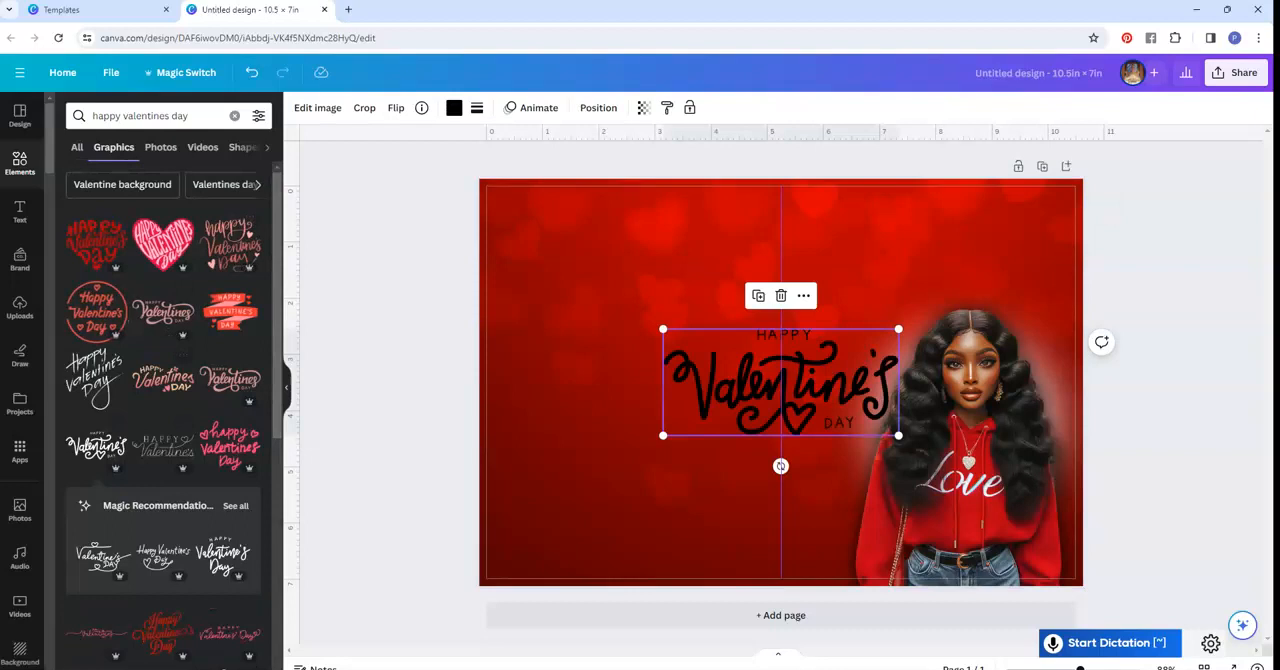
# - Move the Happy Valentine's Day lettering above the woman's head and color it white
pyautogui.moveTo(780, 382); pyautogui.dragTo(907, 260)
pyautogui.click(454, 107)
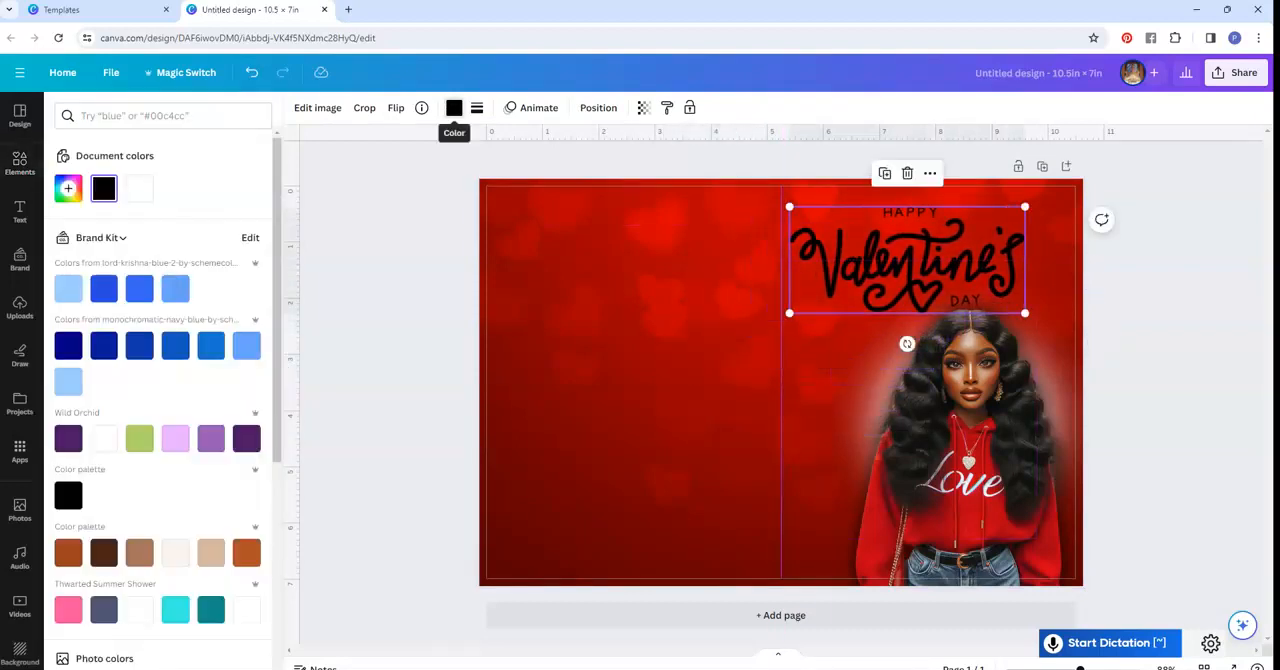
pyautogui.click(139, 188)
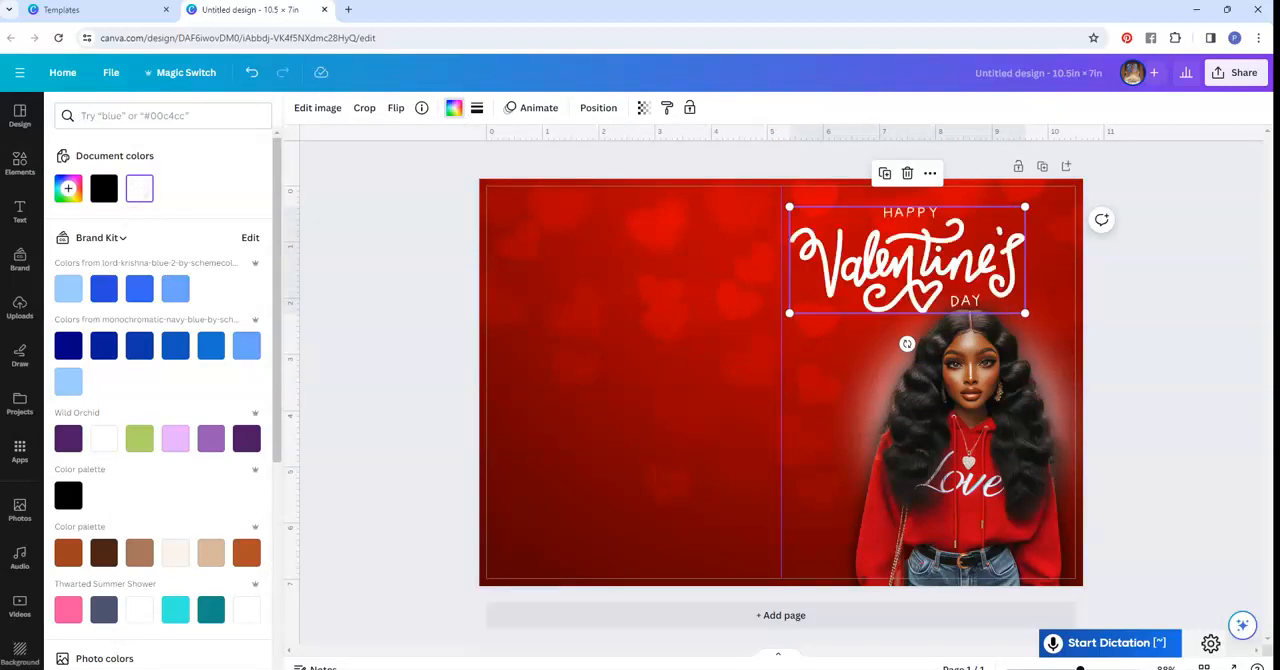
# - Enlarge the white lettering to nearly fill the width of the card front and position it near the page's upper edge
pyautogui.moveTo(907, 260); pyautogui.dragTo(919, 248)
pyautogui.moveTo(802, 195); pyautogui.dragTo(794, 192)
pyautogui.moveTo(916, 249); pyautogui.dragTo(925, 255)
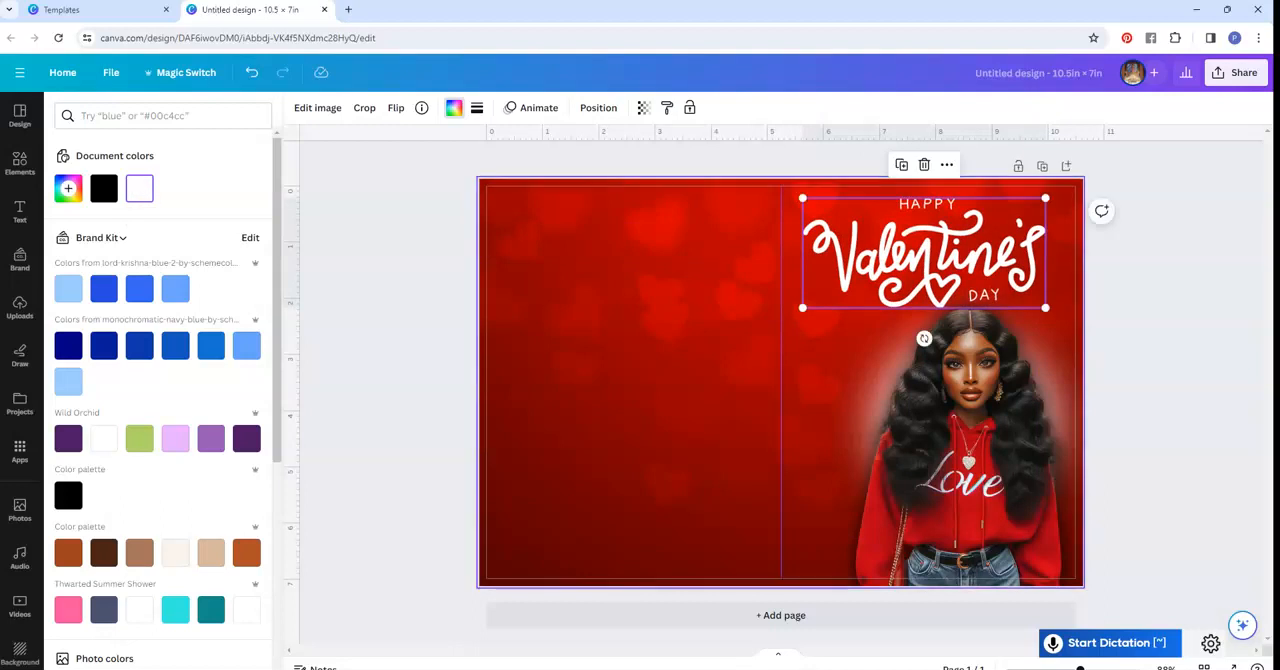
pyautogui.moveTo(802, 198); pyautogui.dragTo(786, 190)
pyautogui.moveTo(916, 249); pyautogui.dragTo(928, 252)
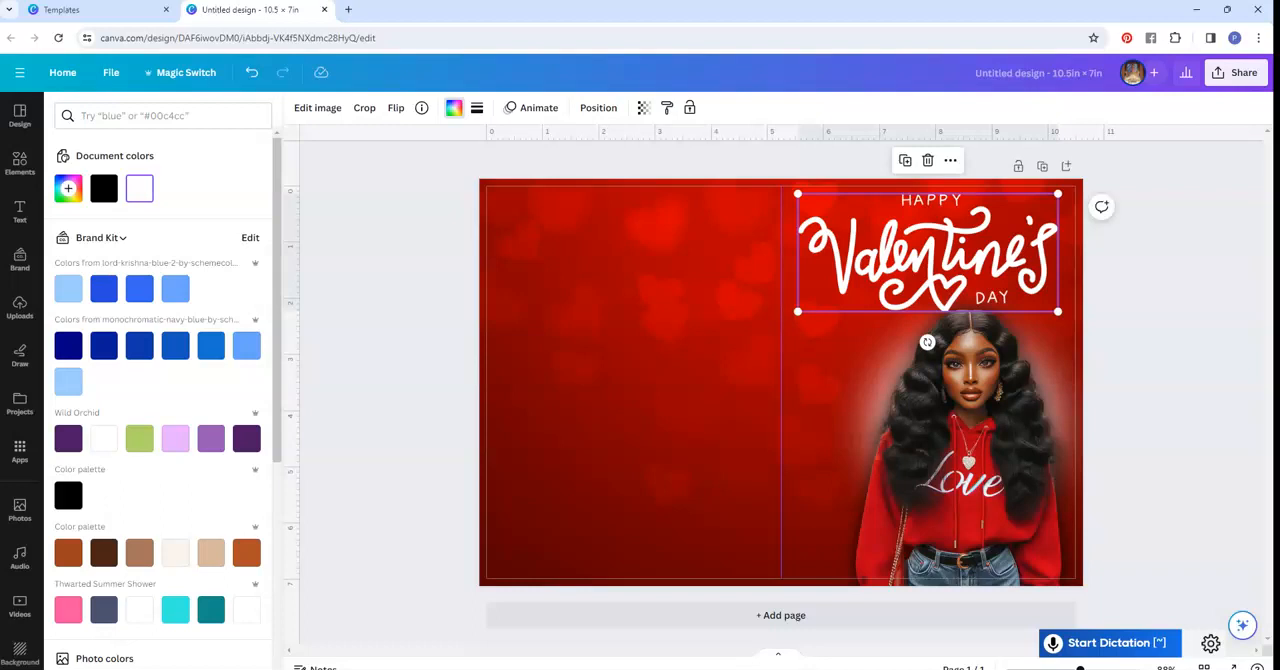
# - Nudge the woman cutout slightly down to separate her hair from the lettering
pyautogui.click(927, 342)
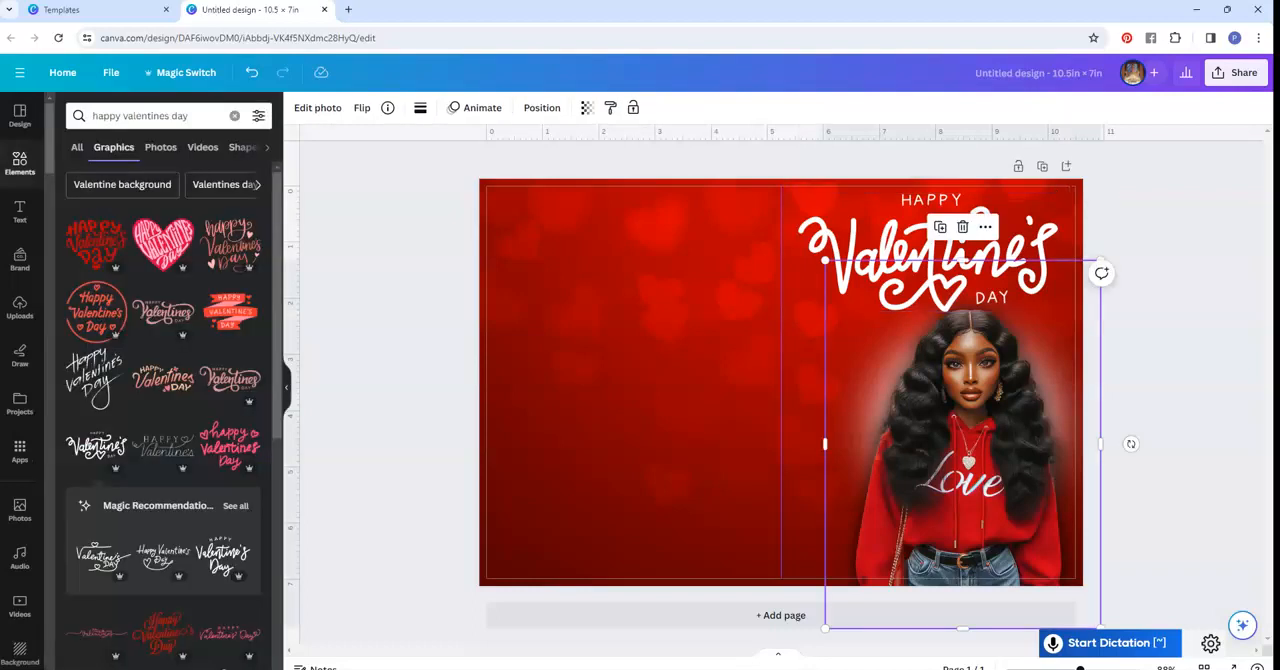
pyautogui.press('Down')
pyautogui.press('Down')
pyautogui.press('Down')
pyautogui.press('Down')
pyautogui.press('Down')
pyautogui.press('Down')
pyautogui.press('Down')
pyautogui.press('Down')
pyautogui.press('Down')
pyautogui.press('Down')
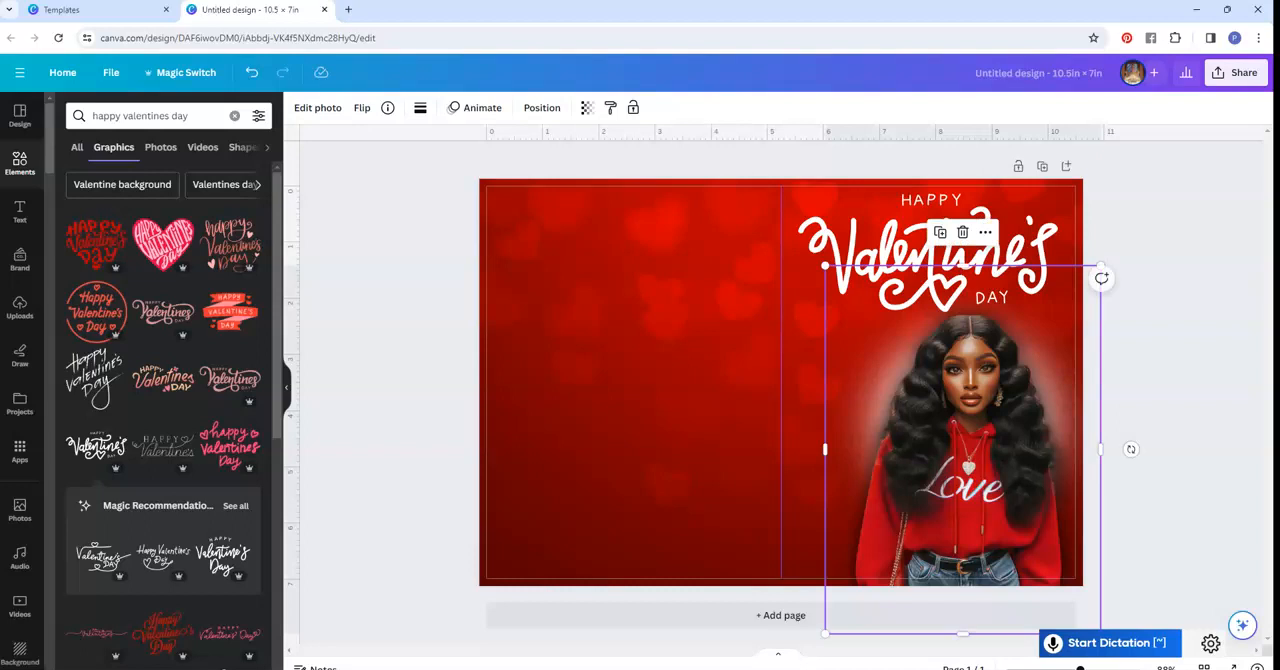
pyautogui.press('Escape')
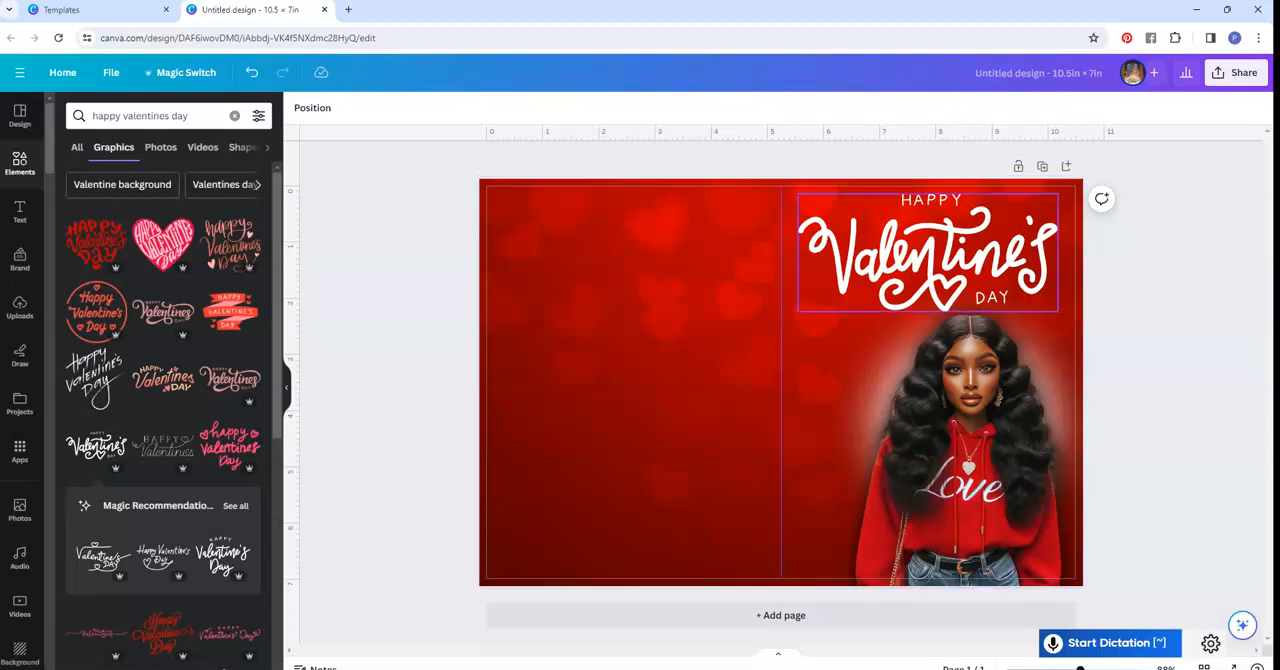
# - Try the red script Happy Valentine's Day graphic on the page and delete it
pyautogui.click(928, 253)
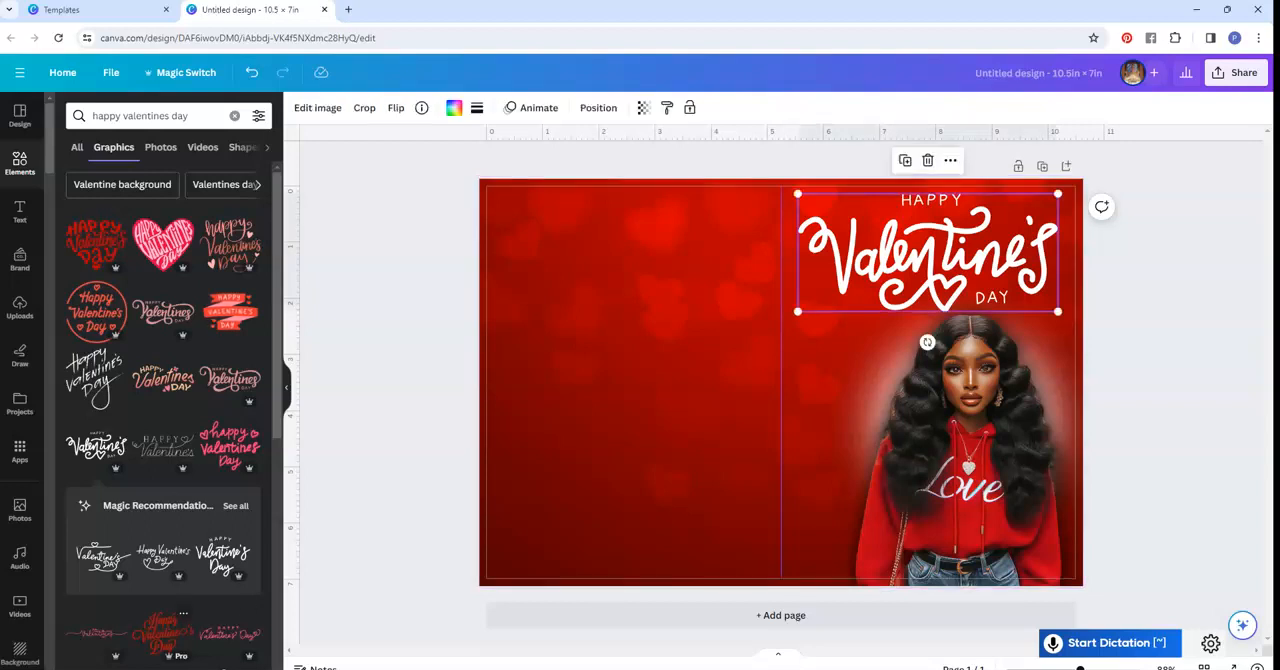
pyautogui.click(163, 633)
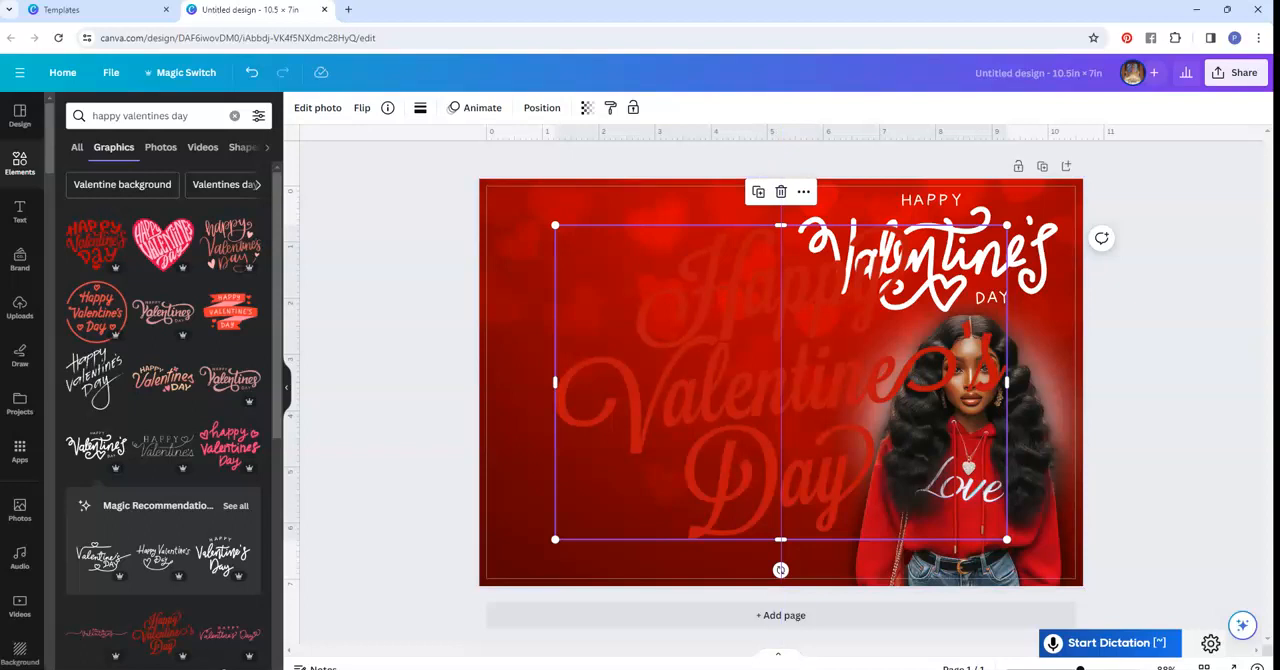
pyautogui.press('Delete')
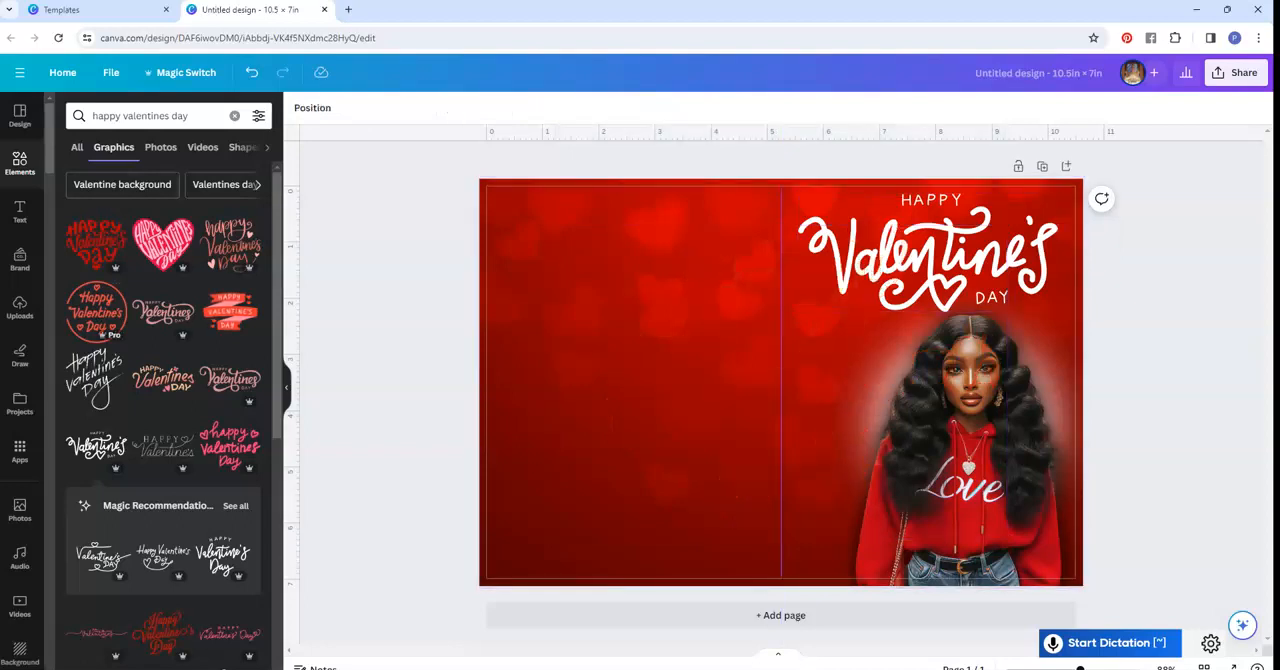
# - Try the pink truck from the happy valentines day graphics, then replace it with the bunch of heart balloons
pyautogui.scroll(-5, 96, 305)
pyautogui.scroll(4, 100, 300)
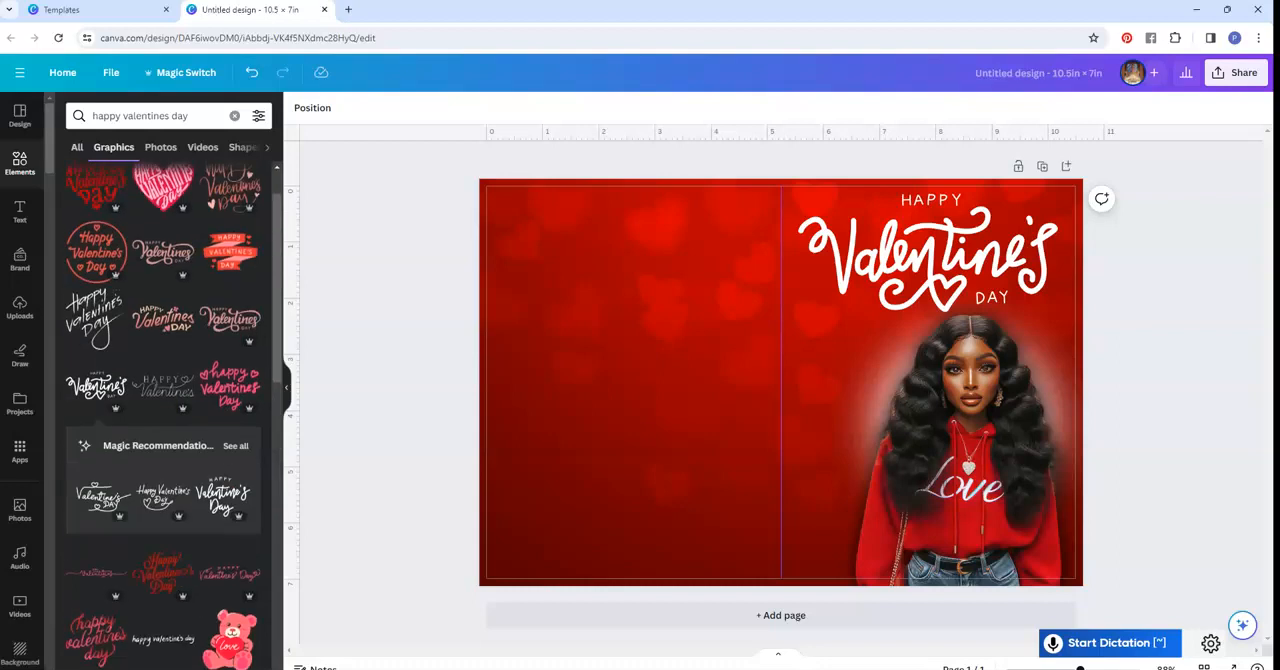
pyautogui.click(77, 147)
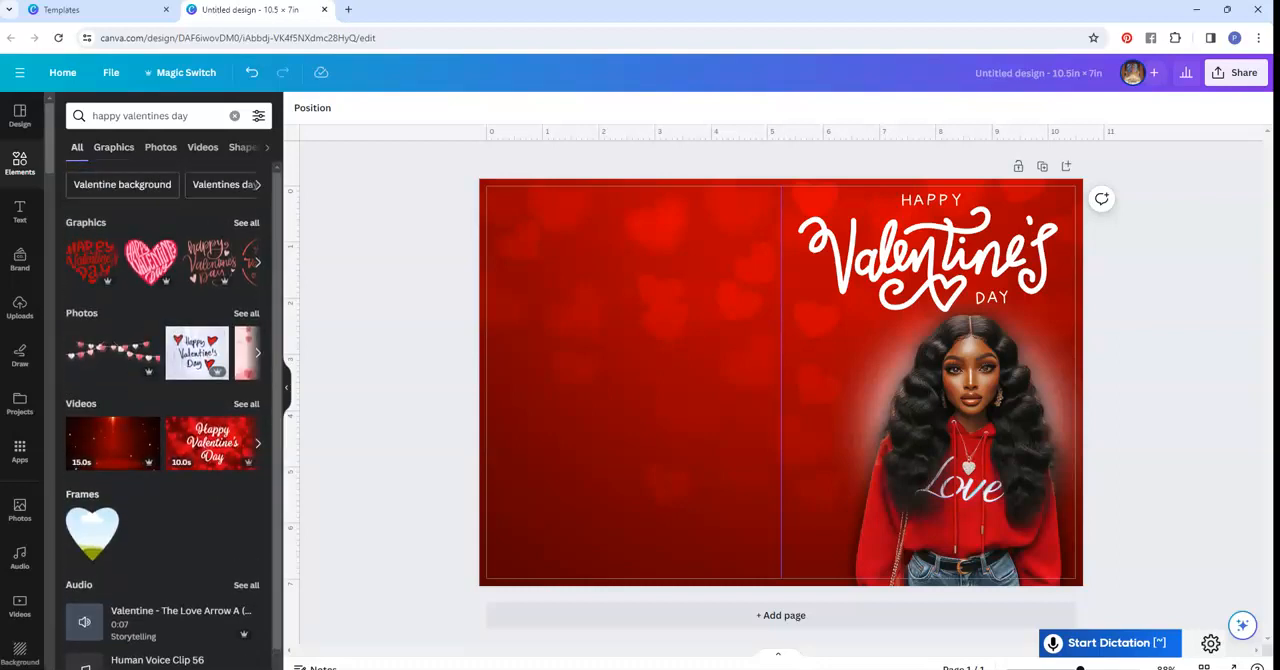
pyautogui.click(114, 147)
pyautogui.scroll(-3, 164, 400)
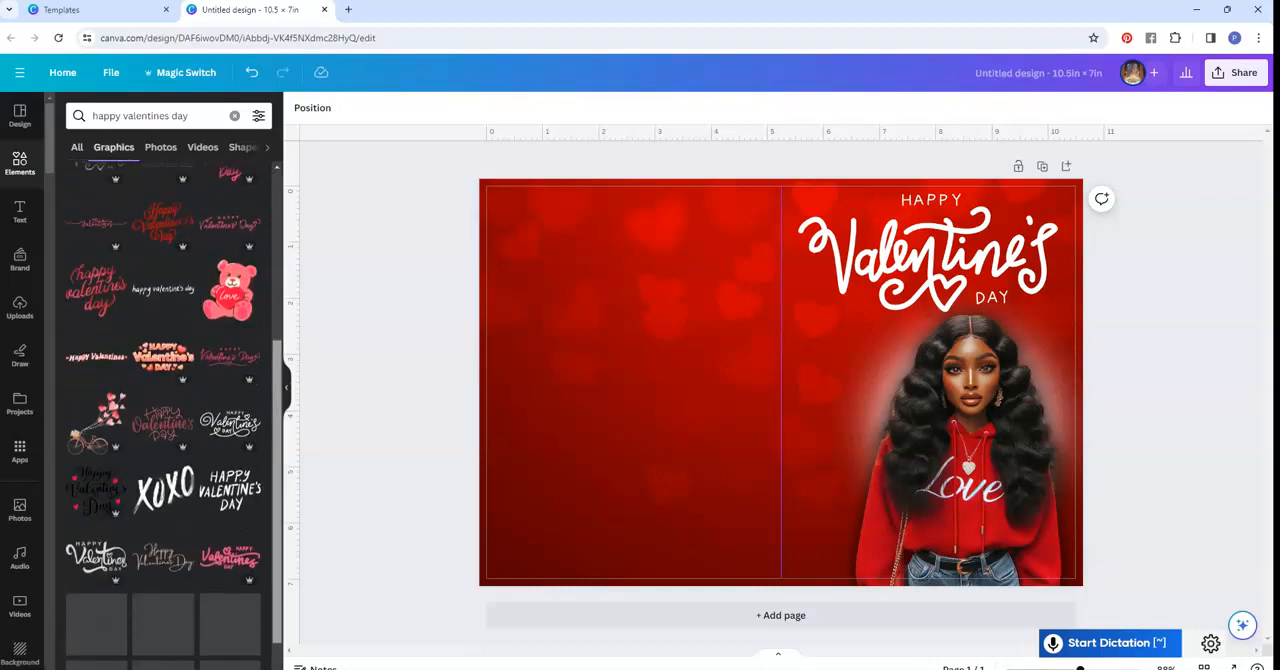
pyautogui.scroll(-2, 164, 400)
pyautogui.scroll(-2, 96, 320)
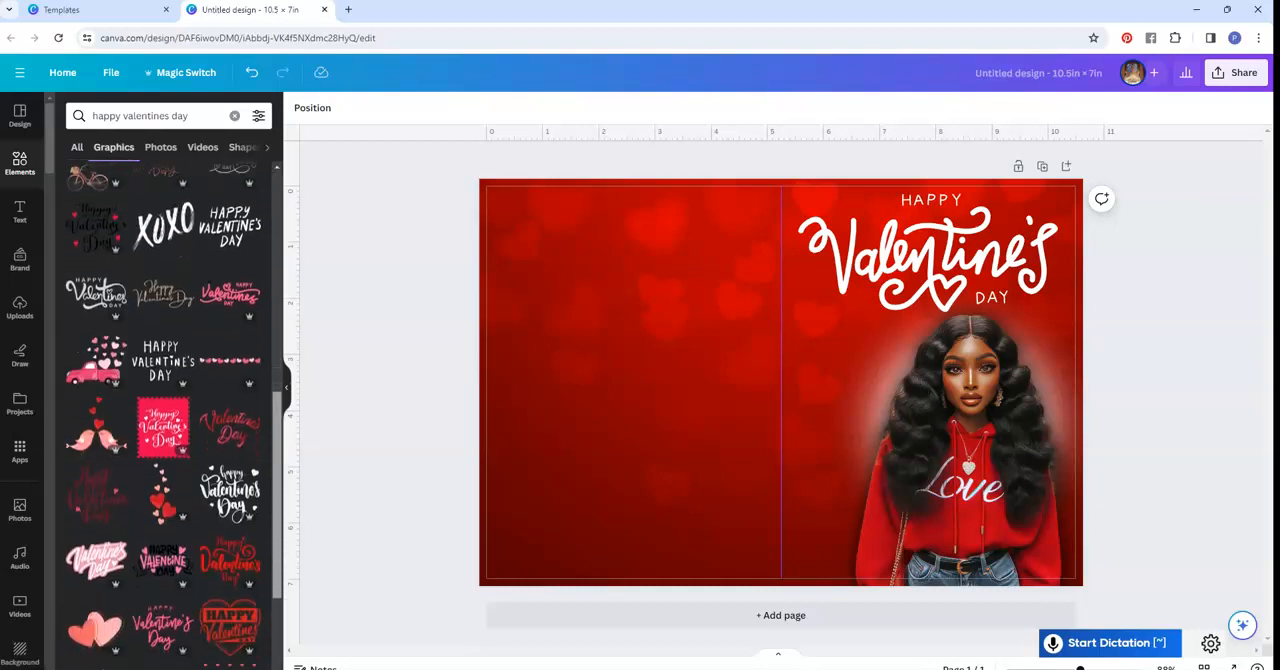
pyautogui.click(96, 252)
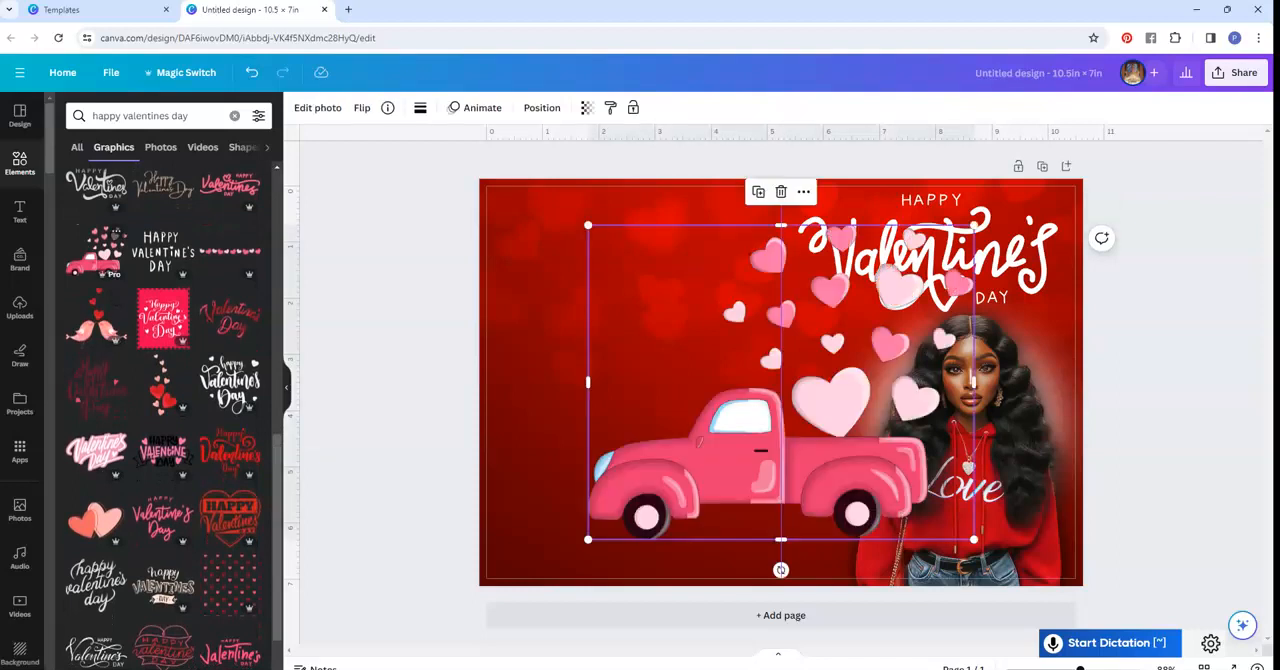
pyautogui.scroll(-5, 164, 400)
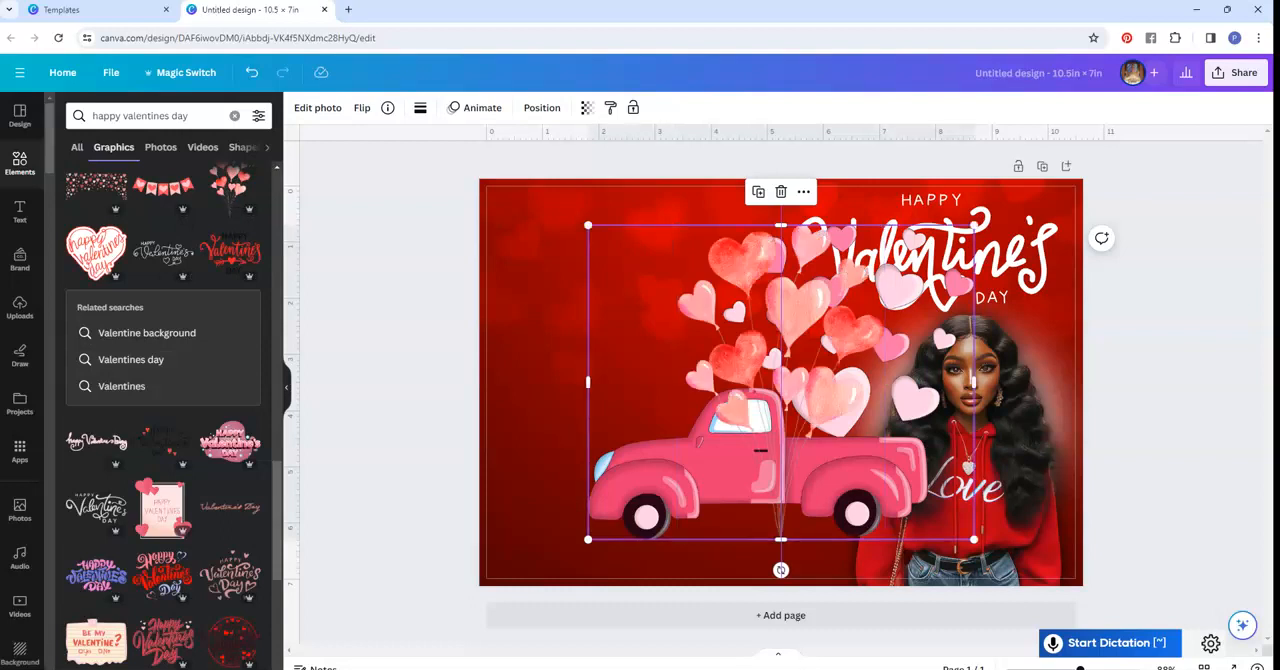
pyautogui.press('Delete')
# - Place the balloon bunch on the page's right half rotated to -7.9° and send it backward behind the woman and lettering
pyautogui.moveTo(781, 383); pyautogui.dragTo(900, 425)
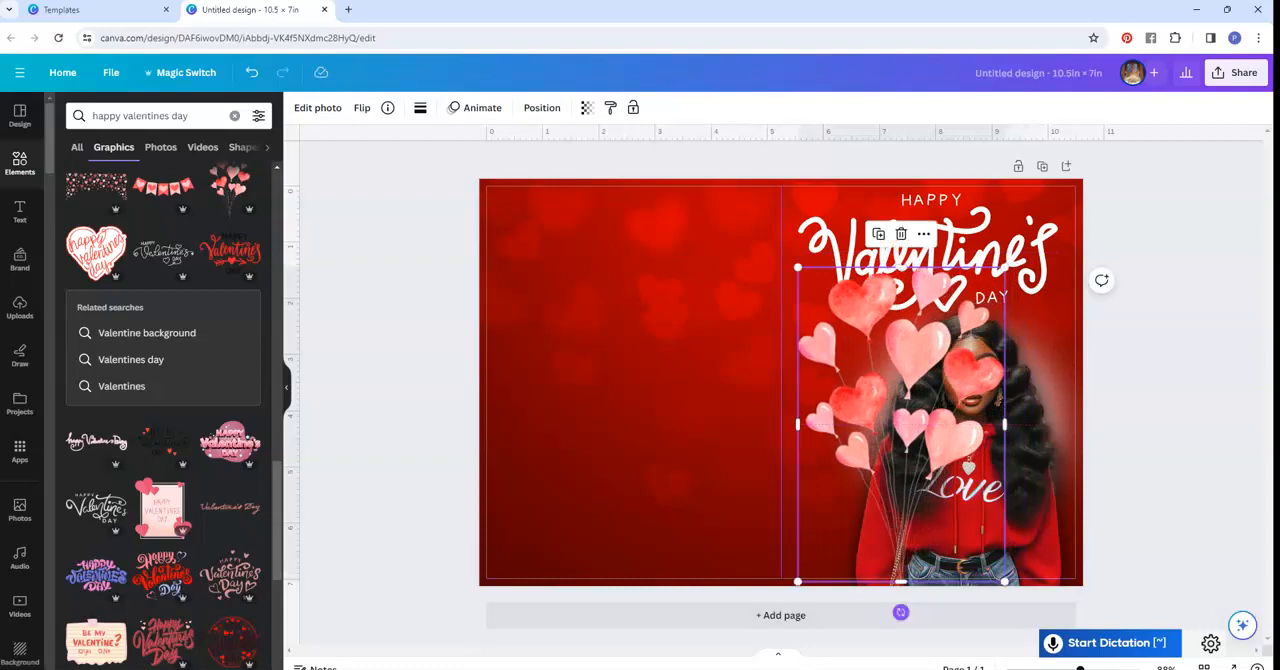
pyautogui.moveTo(900, 612); pyautogui.dragTo(926, 610)
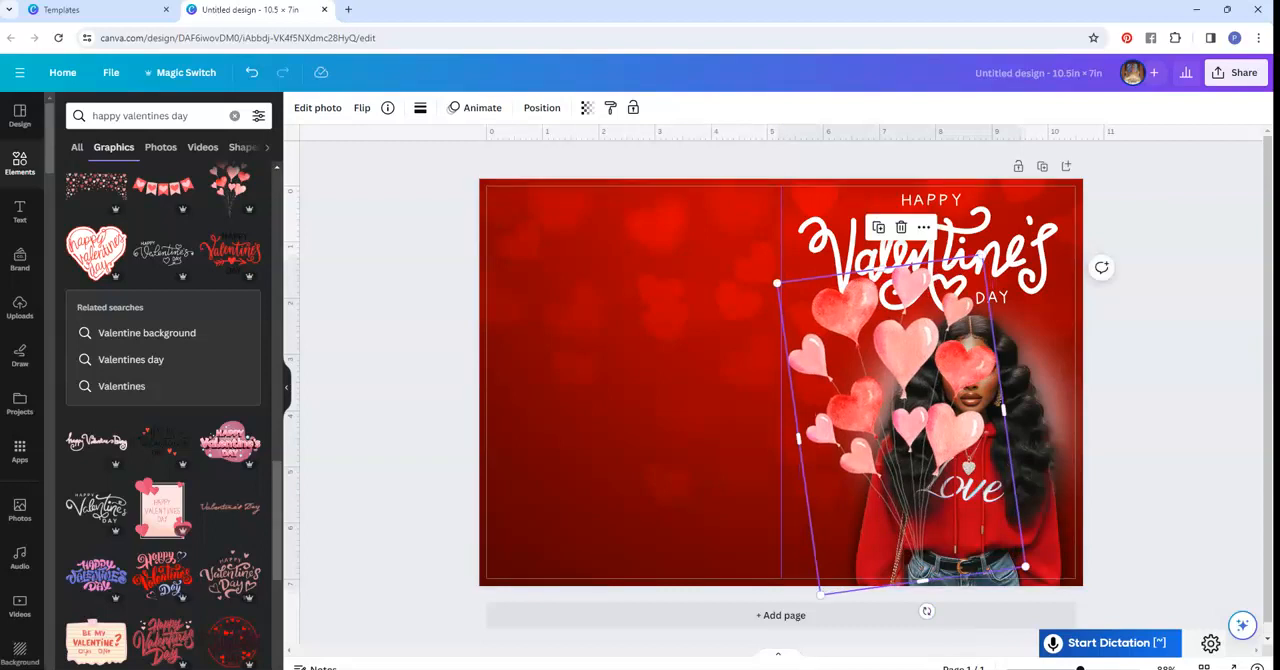
pyautogui.click(541, 107)
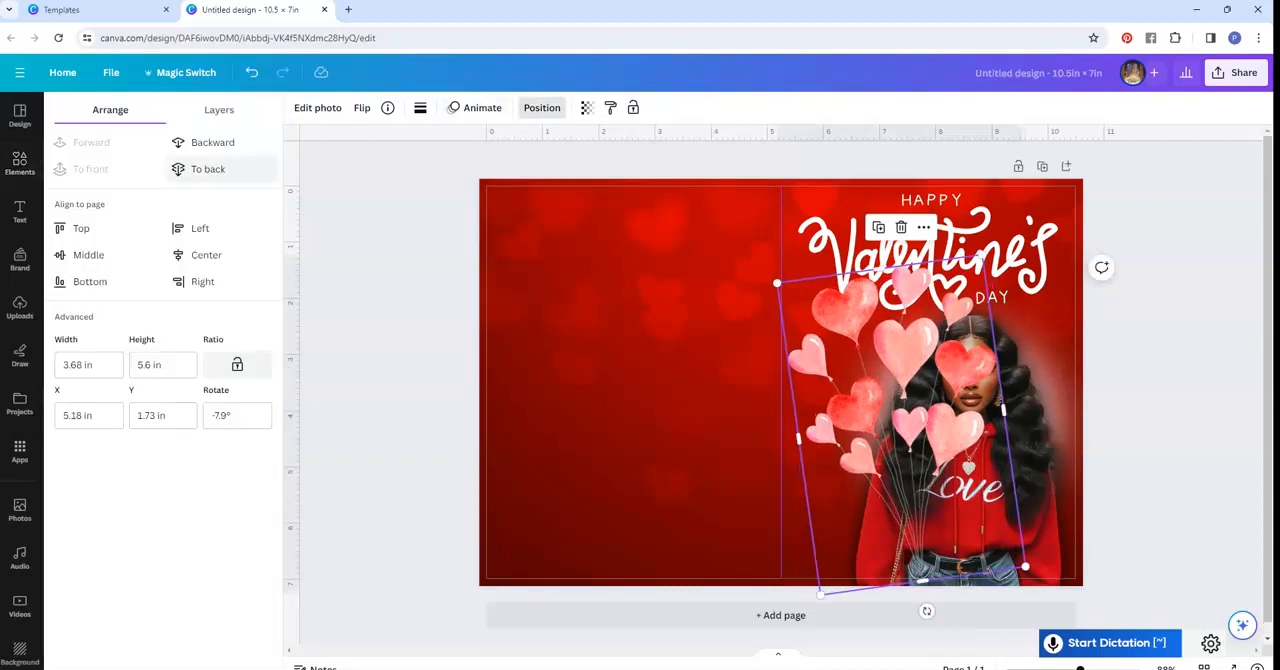
pyautogui.click(212, 142)
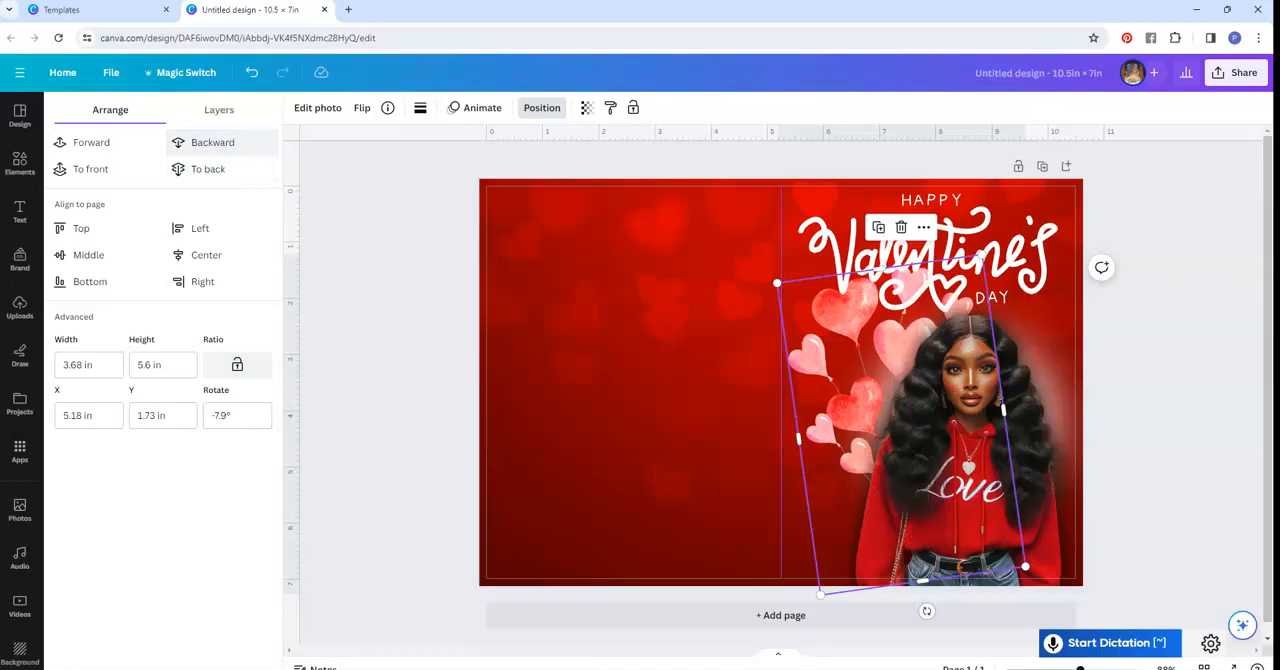
pyautogui.click(541, 107)
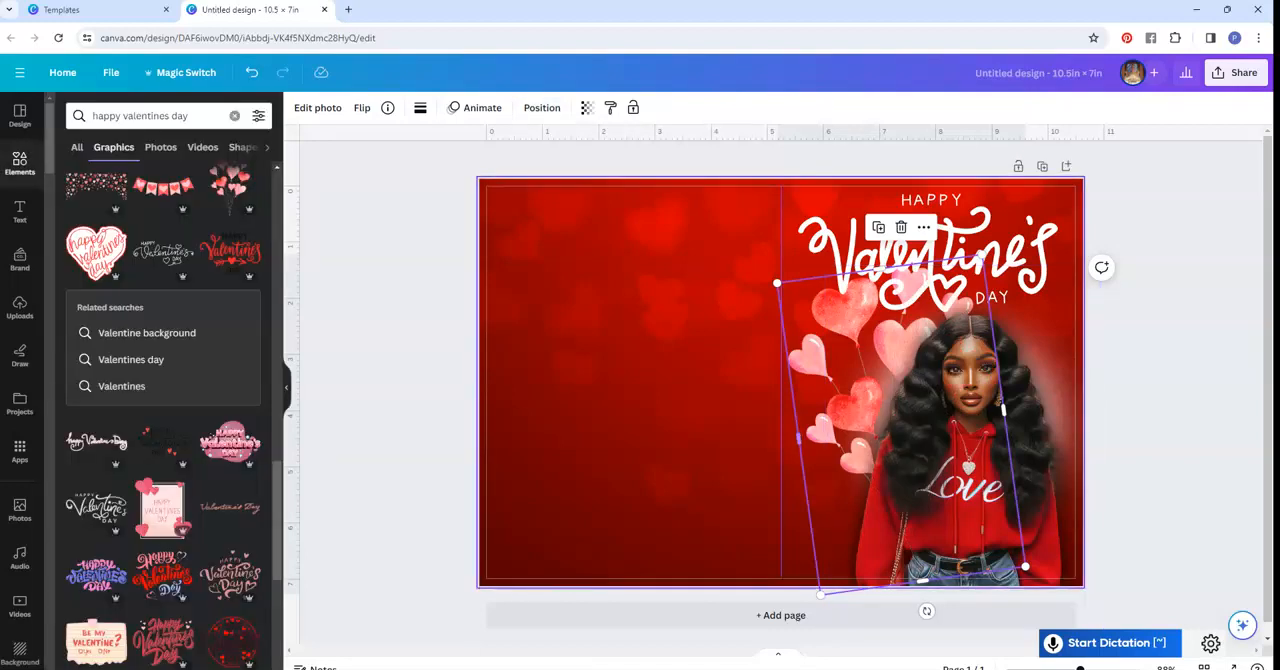
# - Shrink the heart balloon bunch and move it below the lettering, just beside the woman
pyautogui.moveTo(777, 283); pyautogui.dragTo(811, 323)
pyautogui.moveTo(872, 392); pyautogui.dragTo(839, 369)
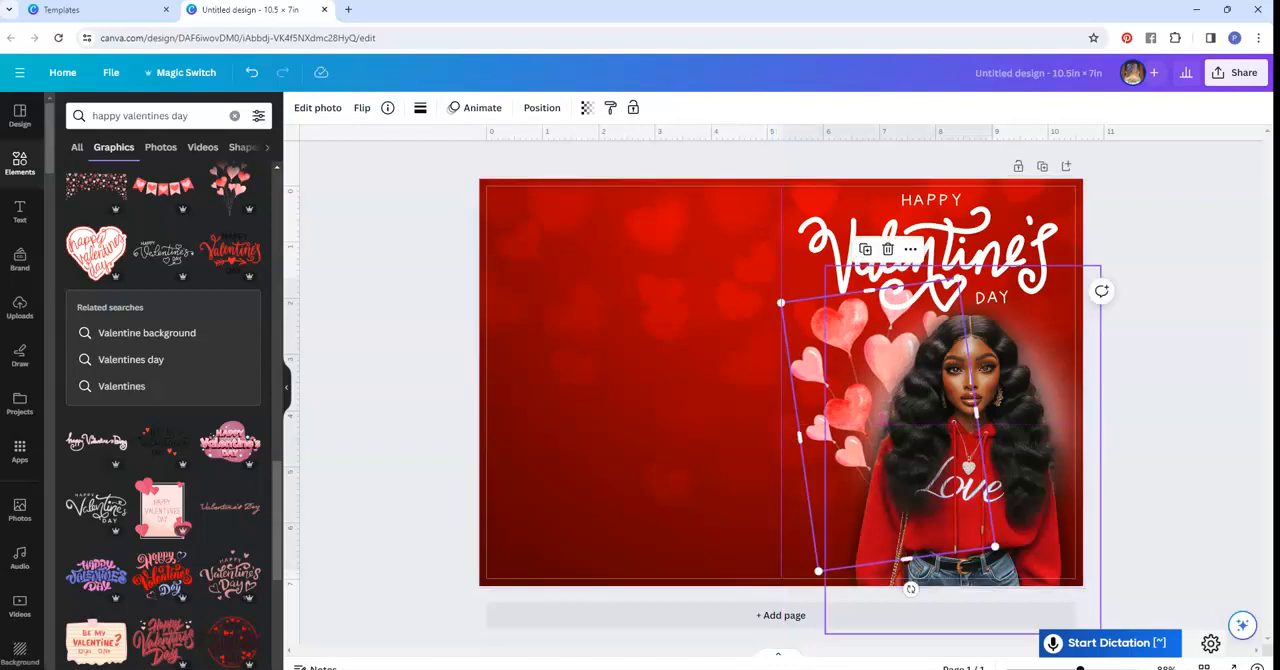
pyautogui.moveTo(842, 400); pyautogui.dragTo(837, 425)
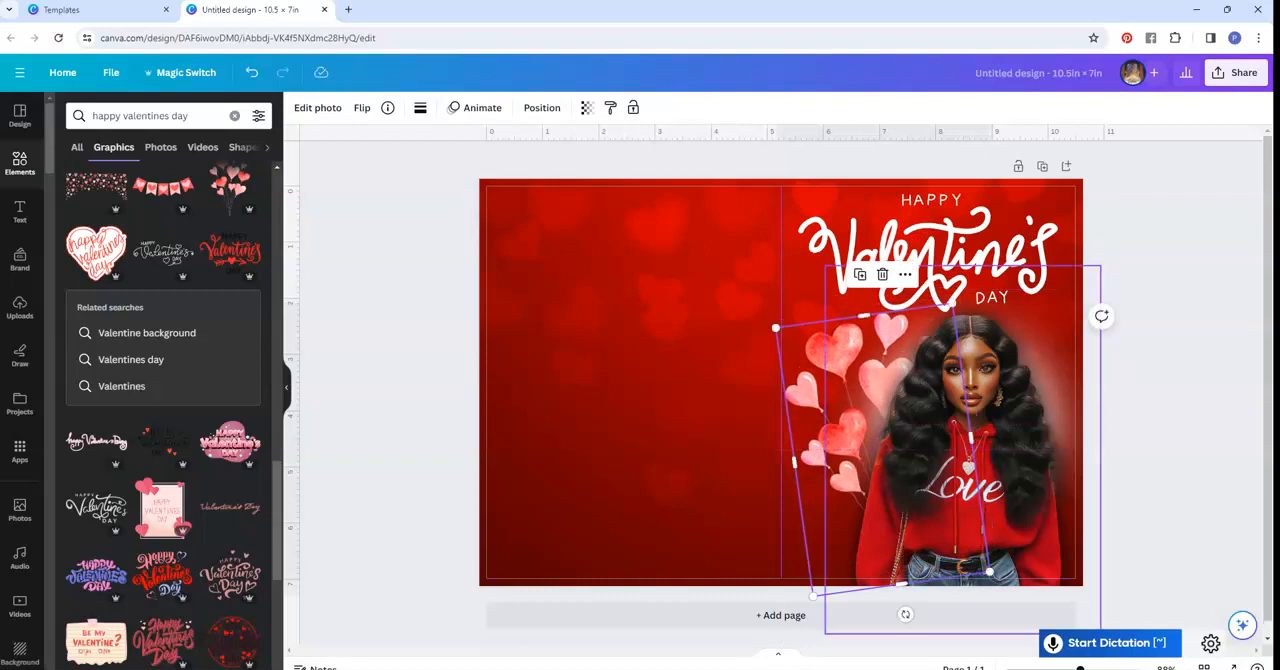
# - Delete the white glow behind the woman and move her cutout to the right edge of the card front
pyautogui.click(965, 450)
pyautogui.moveTo(965, 450); pyautogui.dragTo(974, 450)
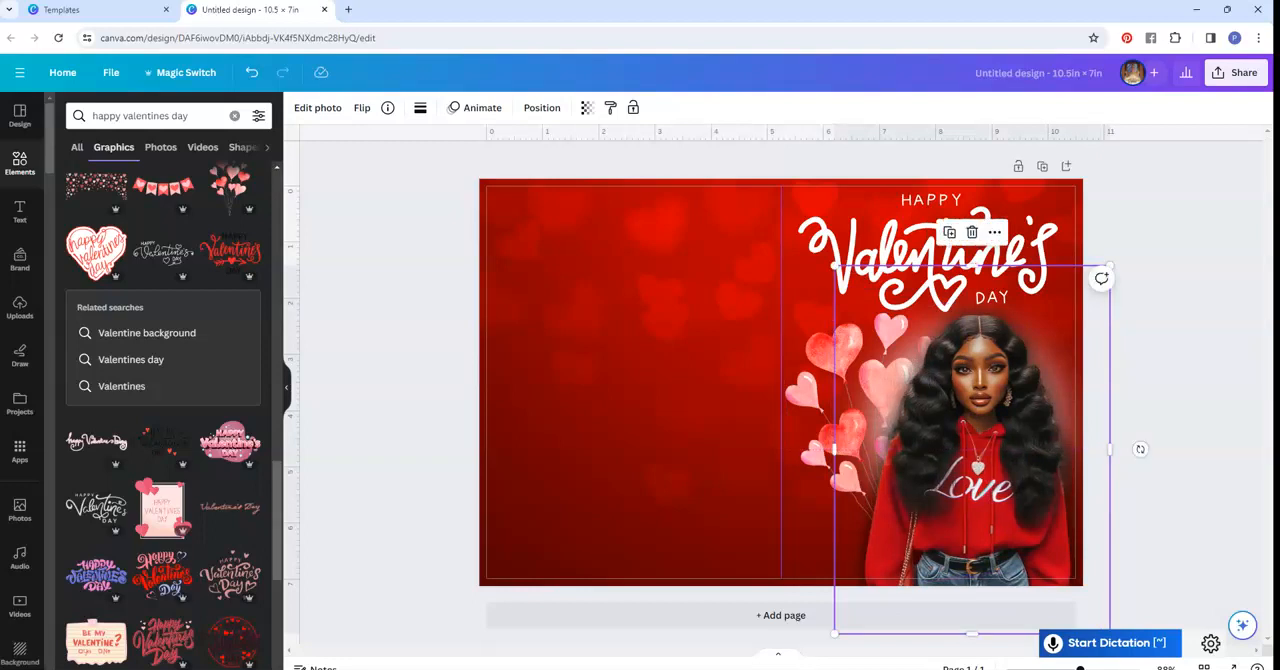
pyautogui.moveTo(974, 450); pyautogui.dragTo(1160, 491)
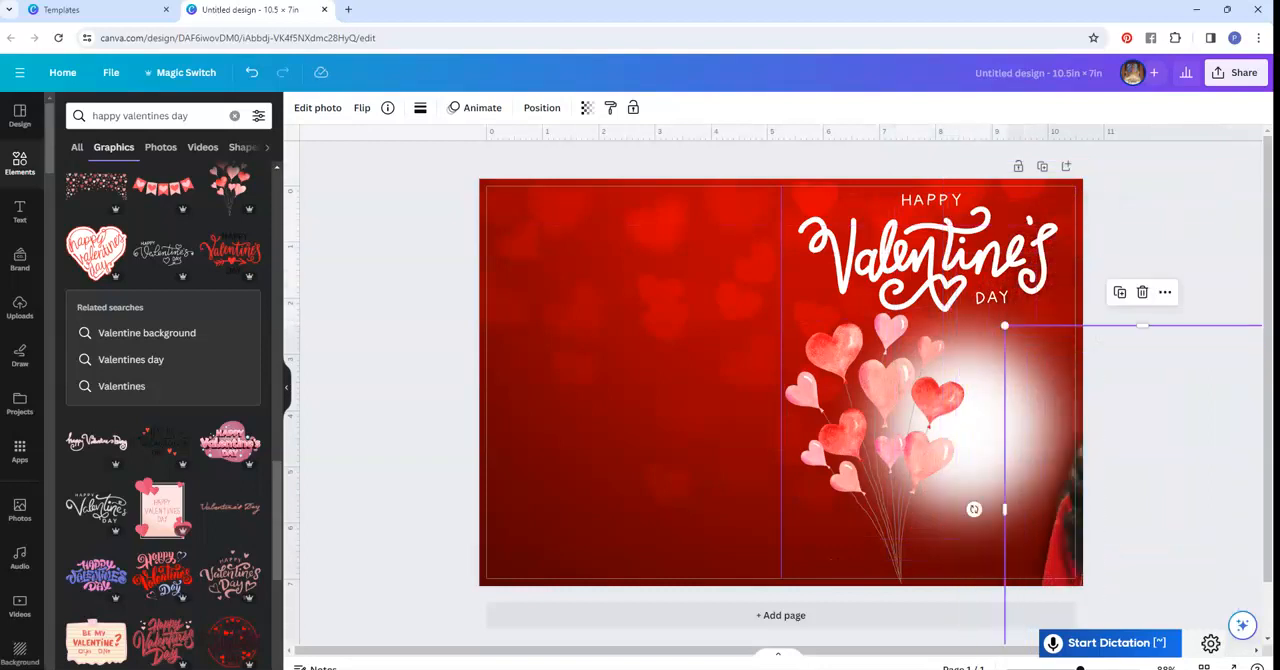
pyautogui.moveTo(960, 420); pyautogui.dragTo(682, 414)
pyautogui.moveTo(1066, 508); pyautogui.dragTo(912, 442)
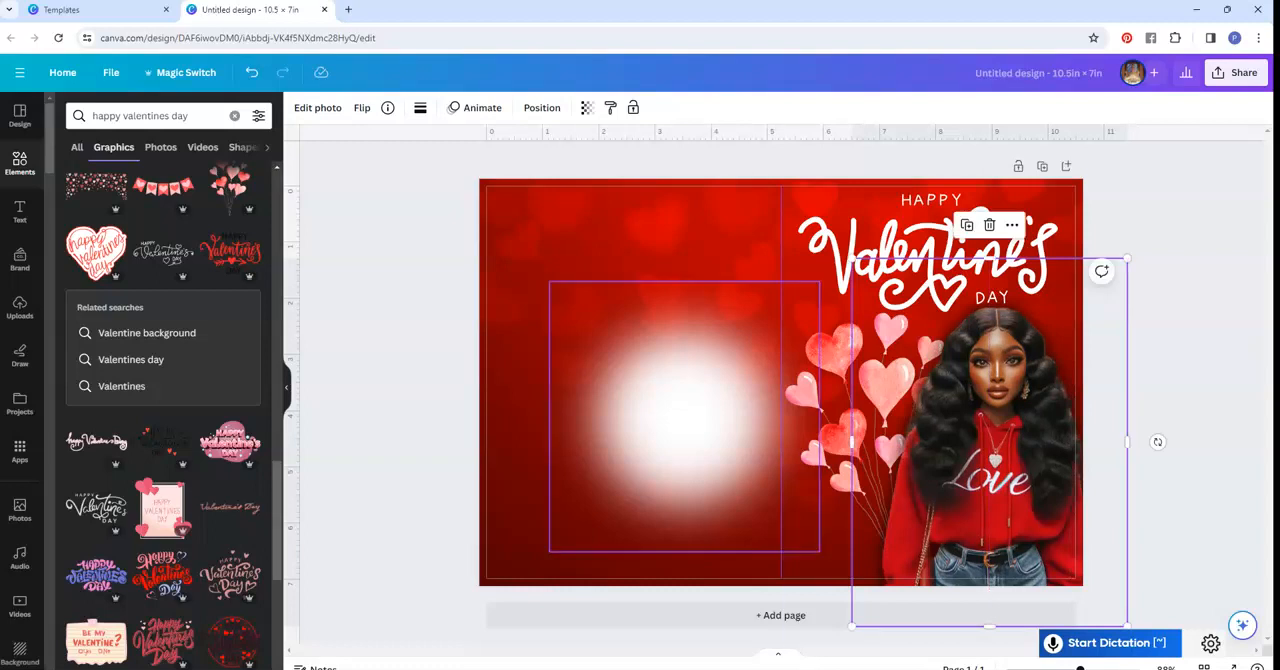
pyautogui.click(690, 418)
pyautogui.press('Delete')
pyautogui.moveTo(980, 450); pyautogui.dragTo(980, 458)
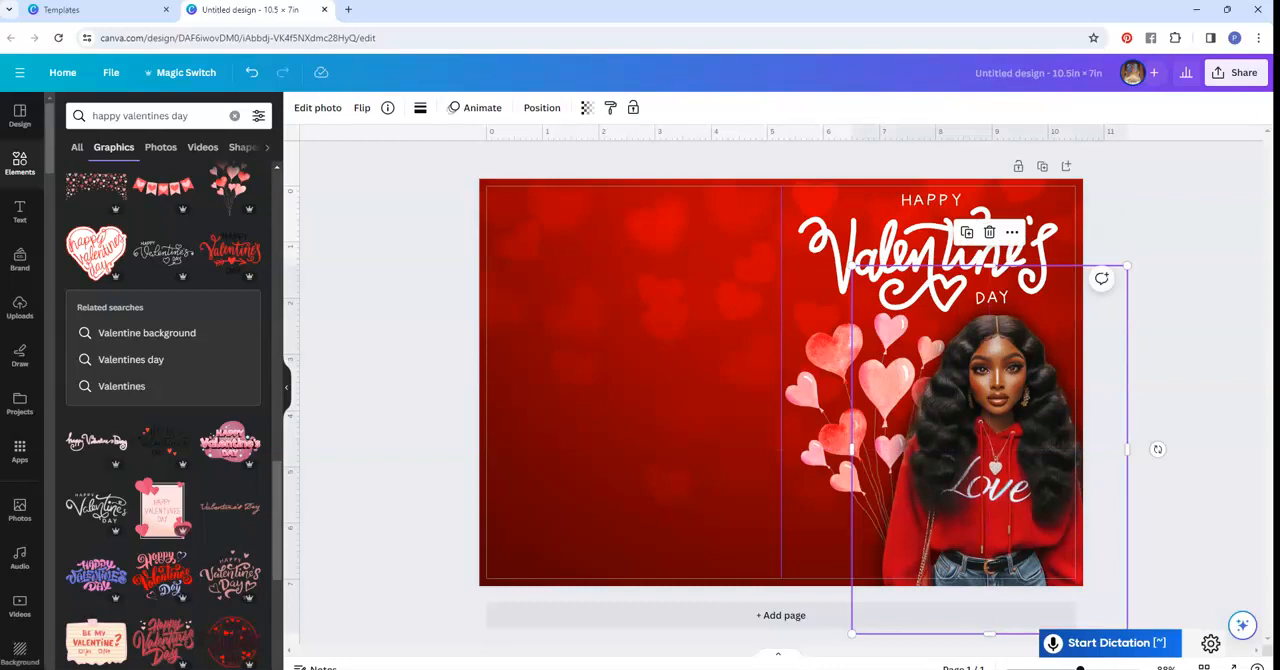
# - Align the balloon bunch with the fold line at 5.250 so it stays on the card front
pyautogui.click(832, 446)
pyautogui.moveTo(832, 446)
pyautogui.mouseDown()
pyautogui.moveTo(844, 460)
pyautogui.moveTo(837, 435)
pyautogui.mouseUp()
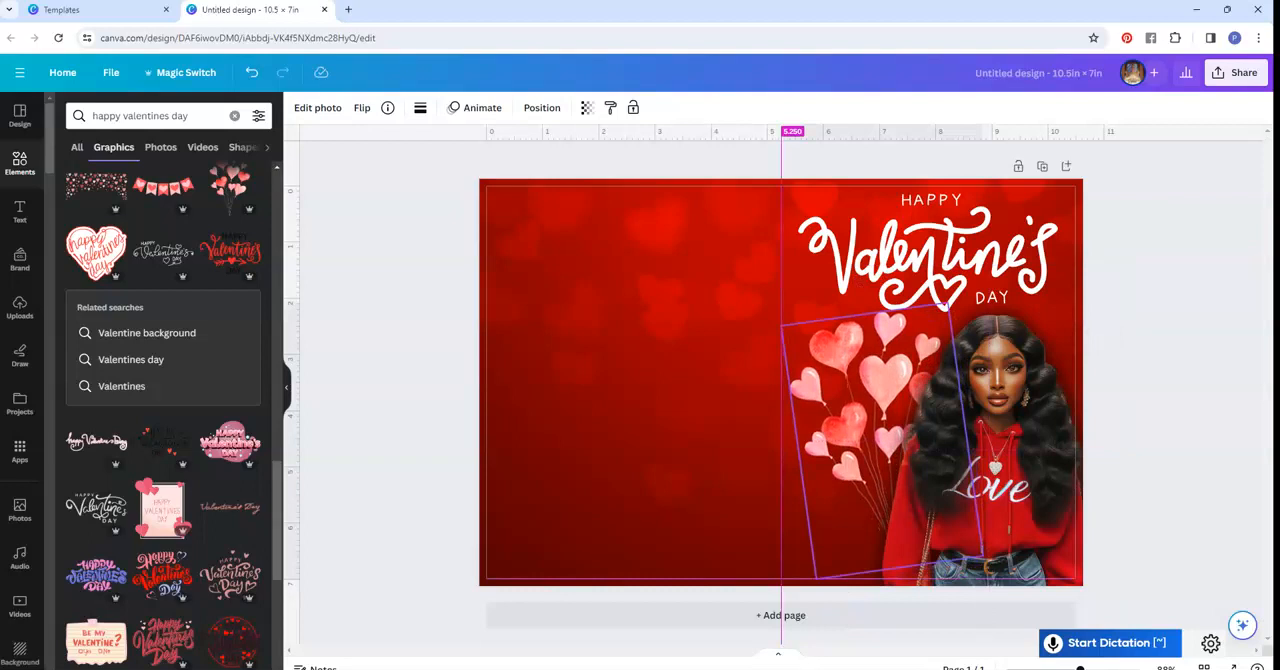
pyautogui.moveTo(882, 440); pyautogui.dragTo(882, 440)
pyautogui.click(1165, 390)
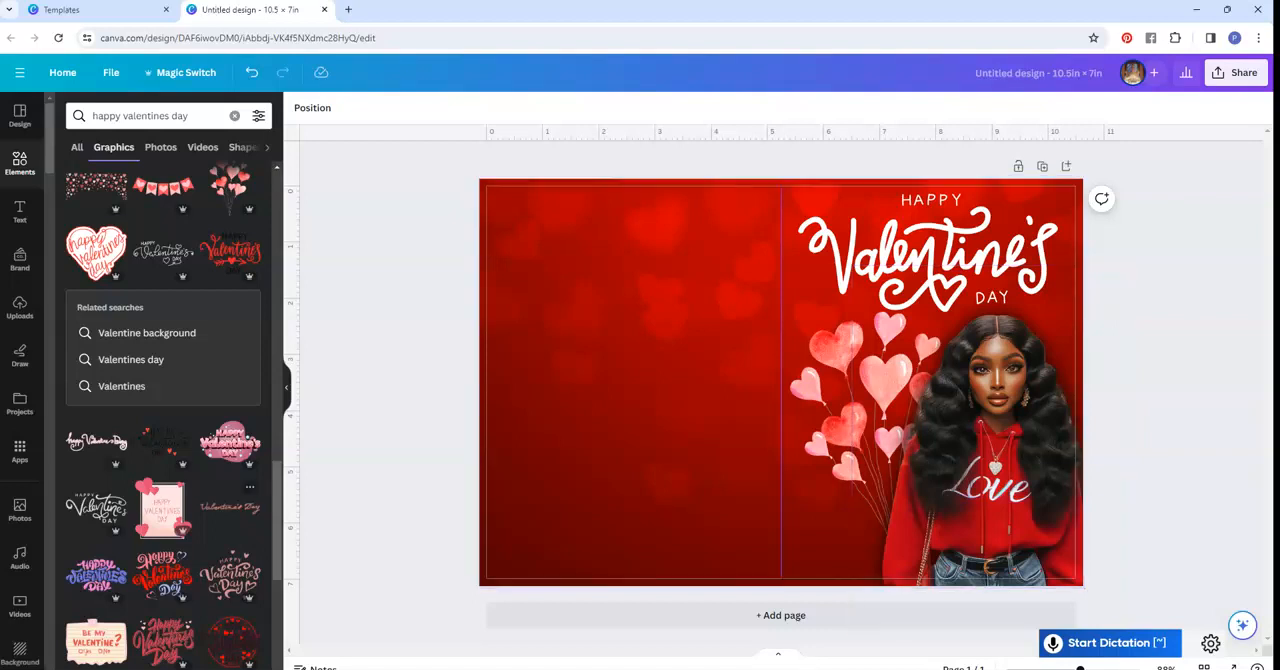
# - Add a square shape, stretch it over the page's entire left half and fill it with white
pyautogui.click(20, 163)
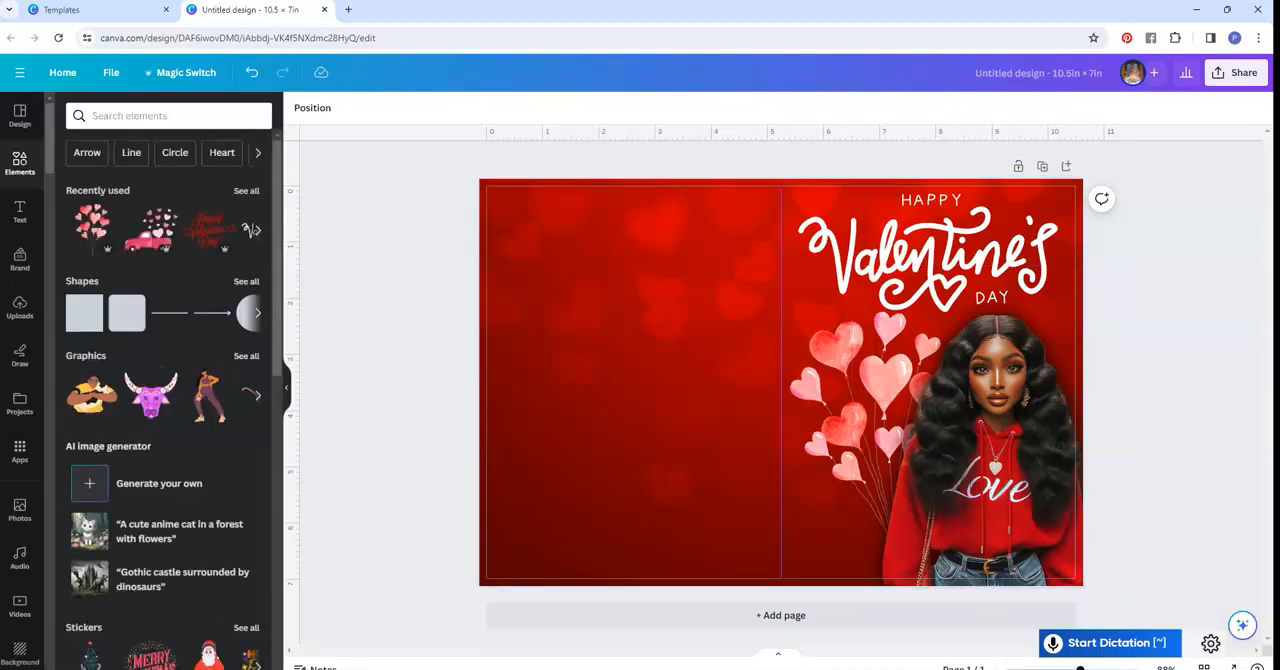
pyautogui.click(84, 313)
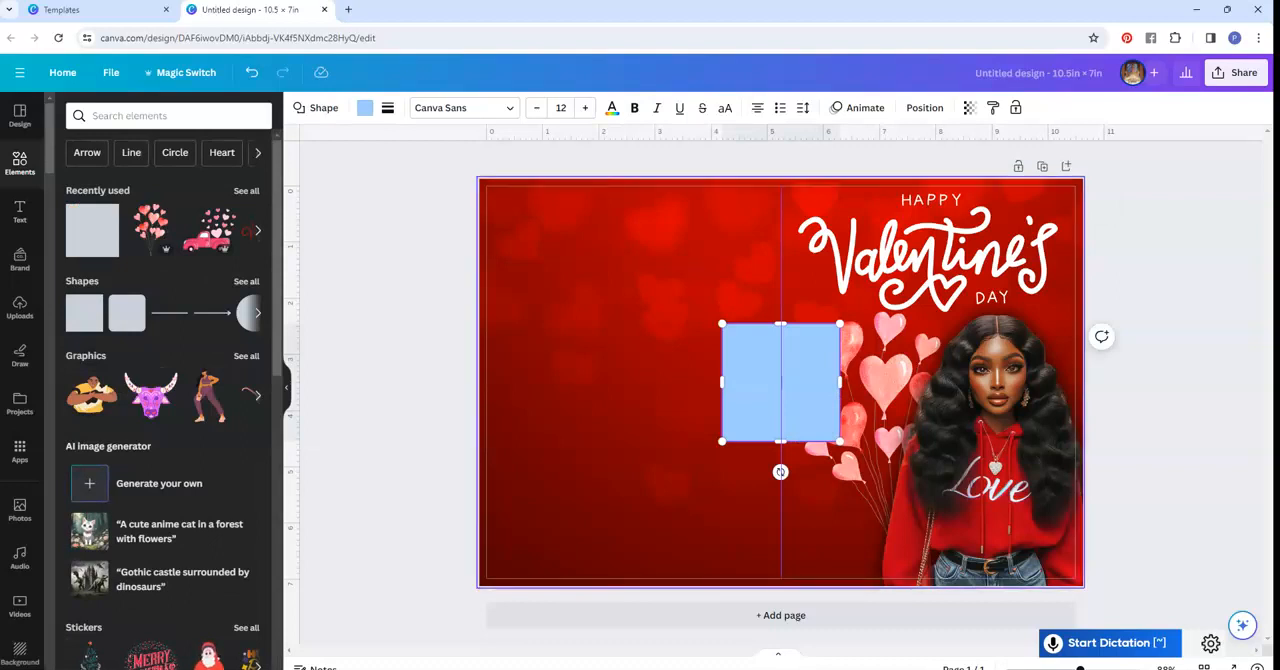
pyautogui.moveTo(780, 382); pyautogui.dragTo(537, 366)
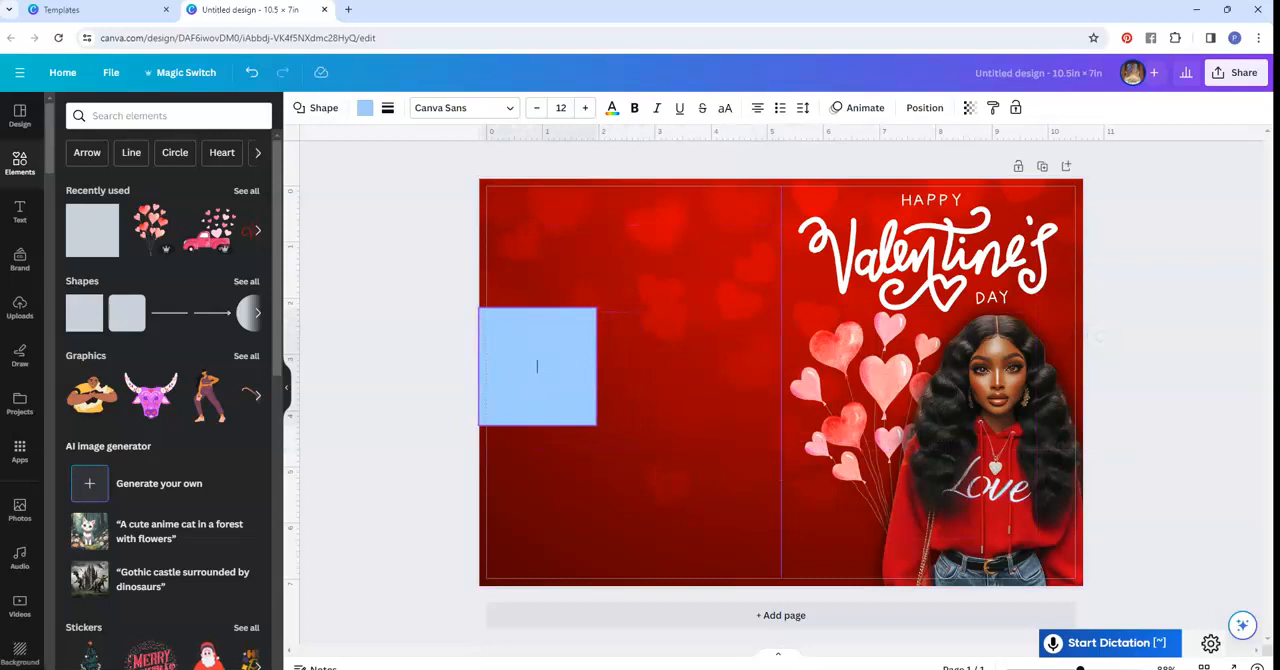
pyautogui.moveTo(537, 308); pyautogui.dragTo(537, 179)
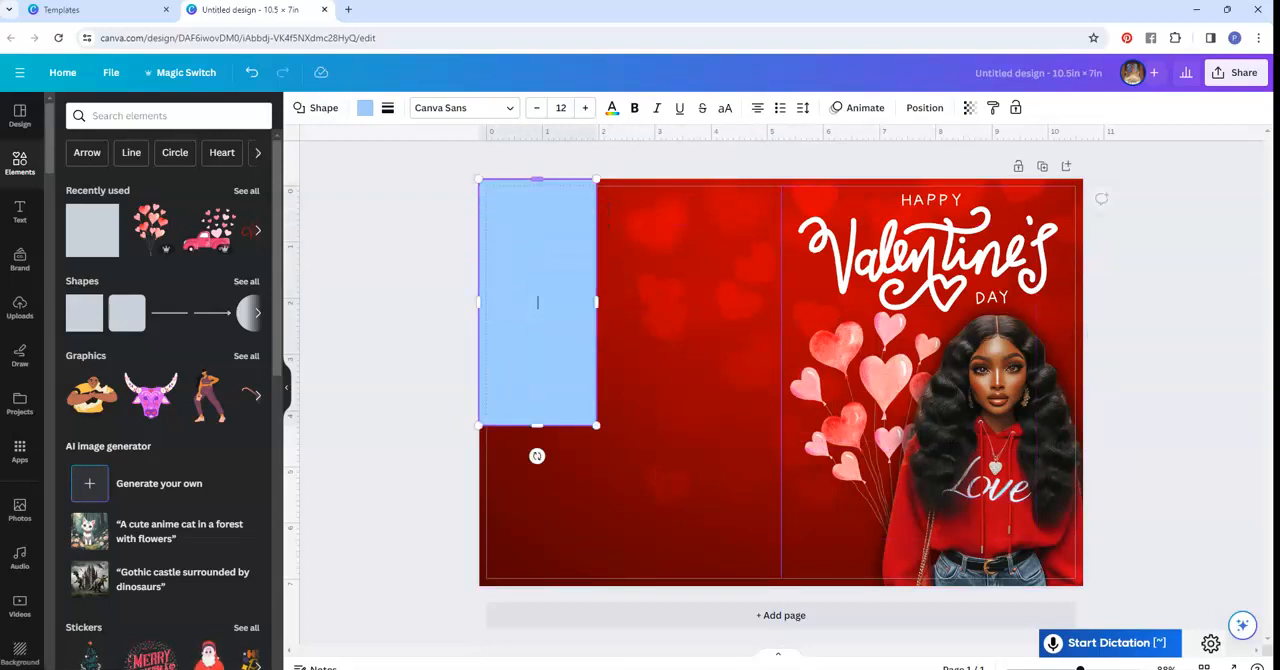
pyautogui.moveTo(597, 302); pyautogui.dragTo(781, 302)
pyautogui.moveTo(629, 427); pyautogui.dragTo(631, 584)
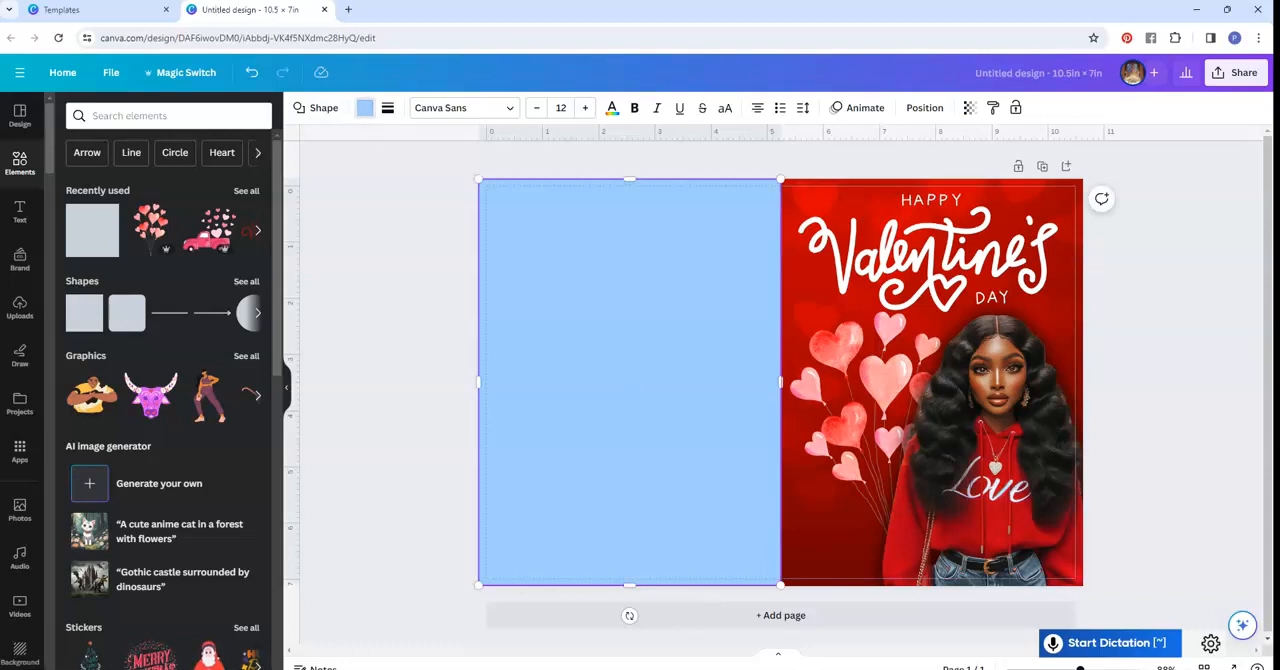
pyautogui.click(365, 107)
pyautogui.click(211, 188)
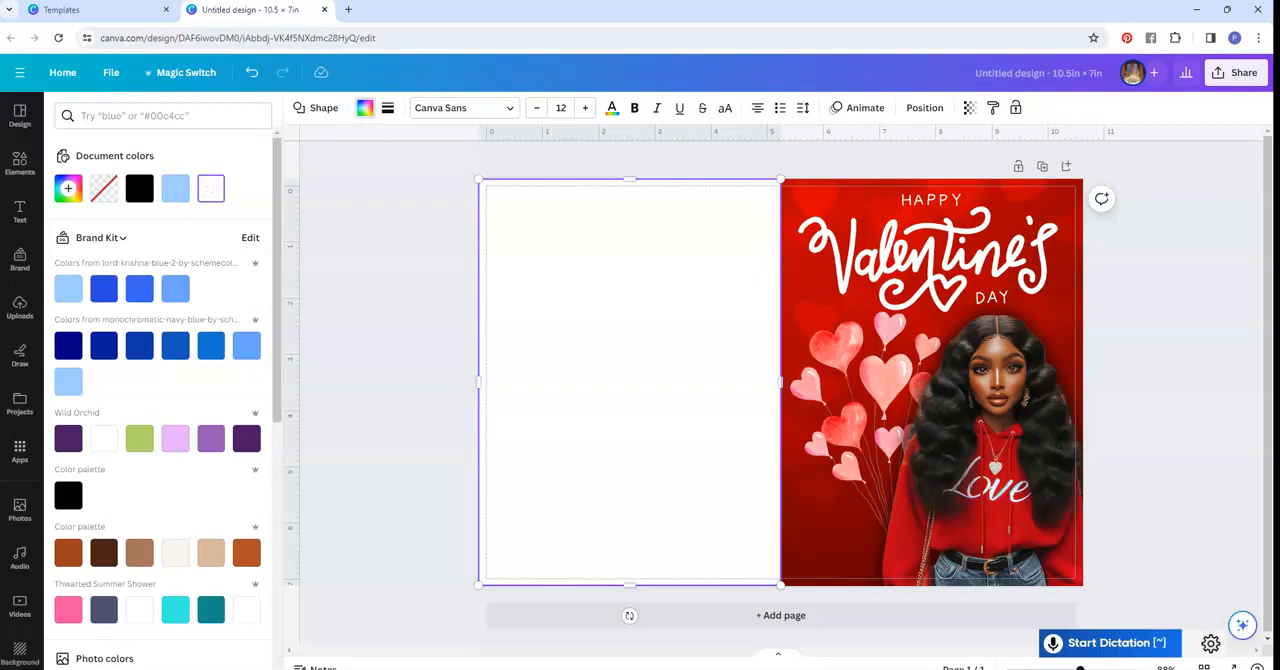
# - Add a heading reading "She-Rise Collections, LLC" to the page
pyautogui.click(19, 211)
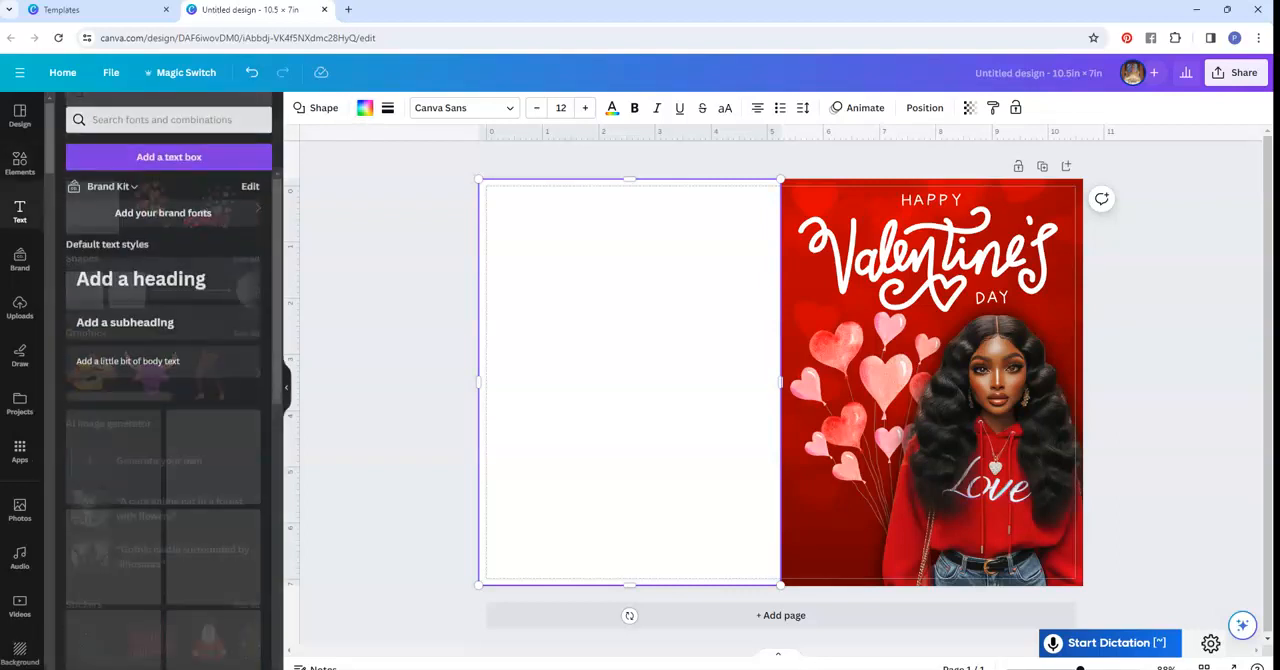
pyautogui.click(141, 274)
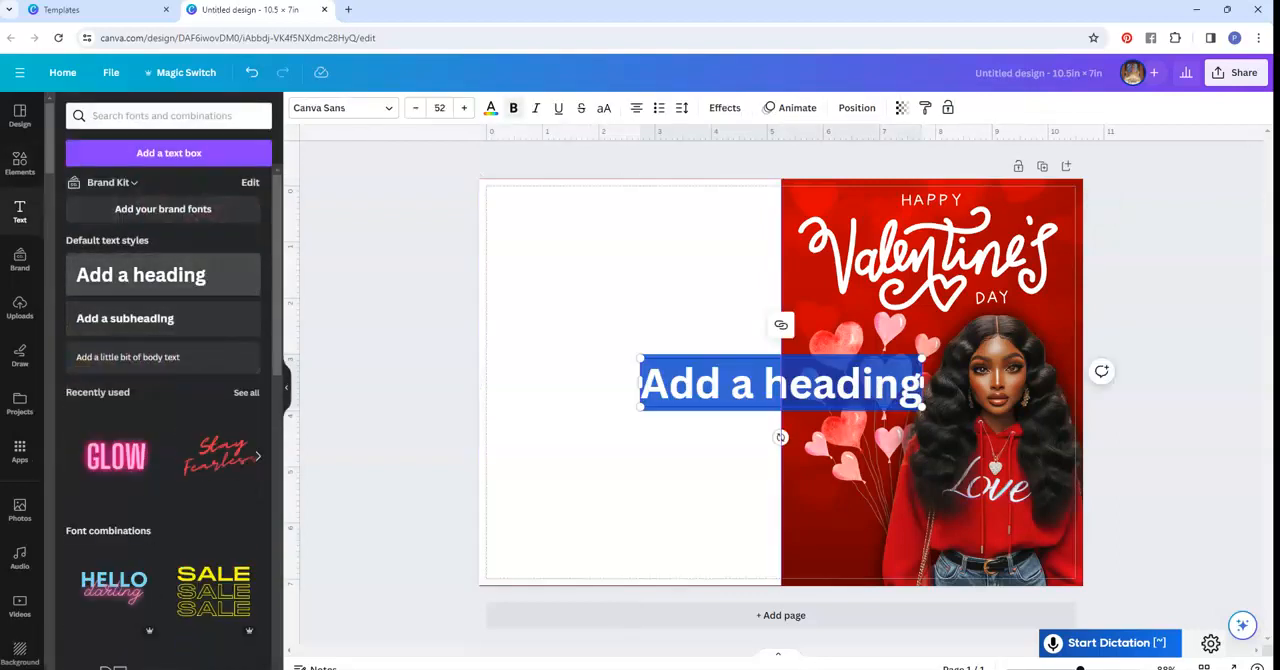
pyautogui.write('She')
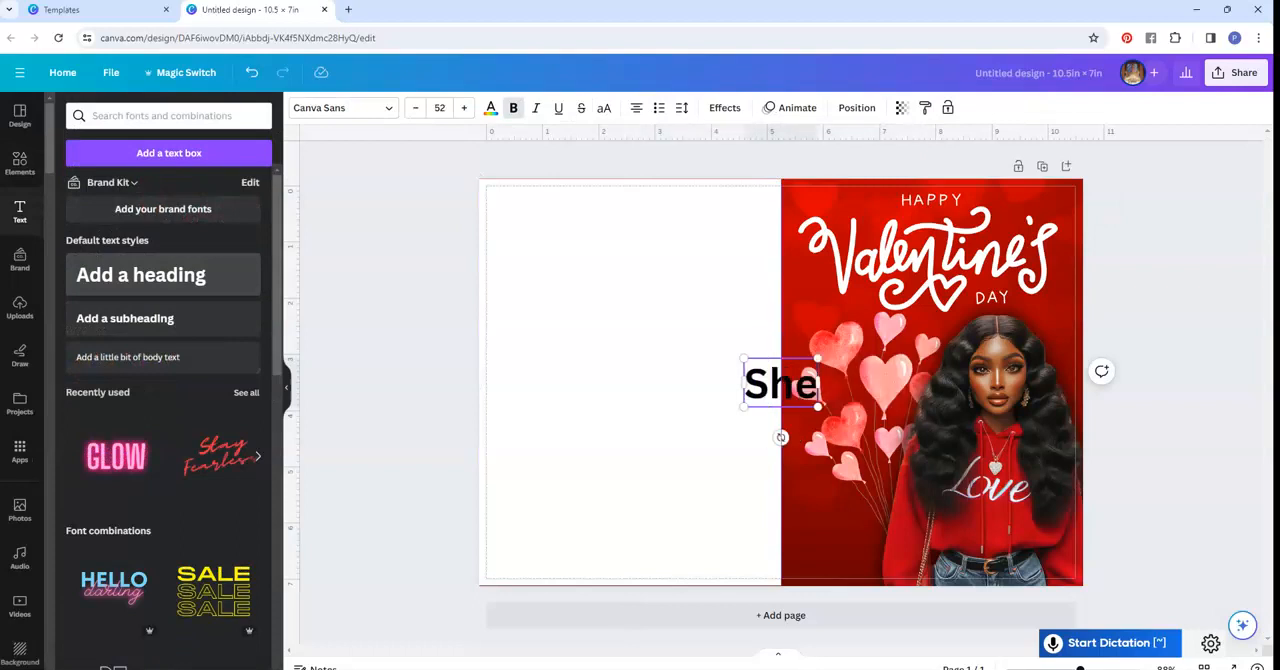
pyautogui.write('-Ris')
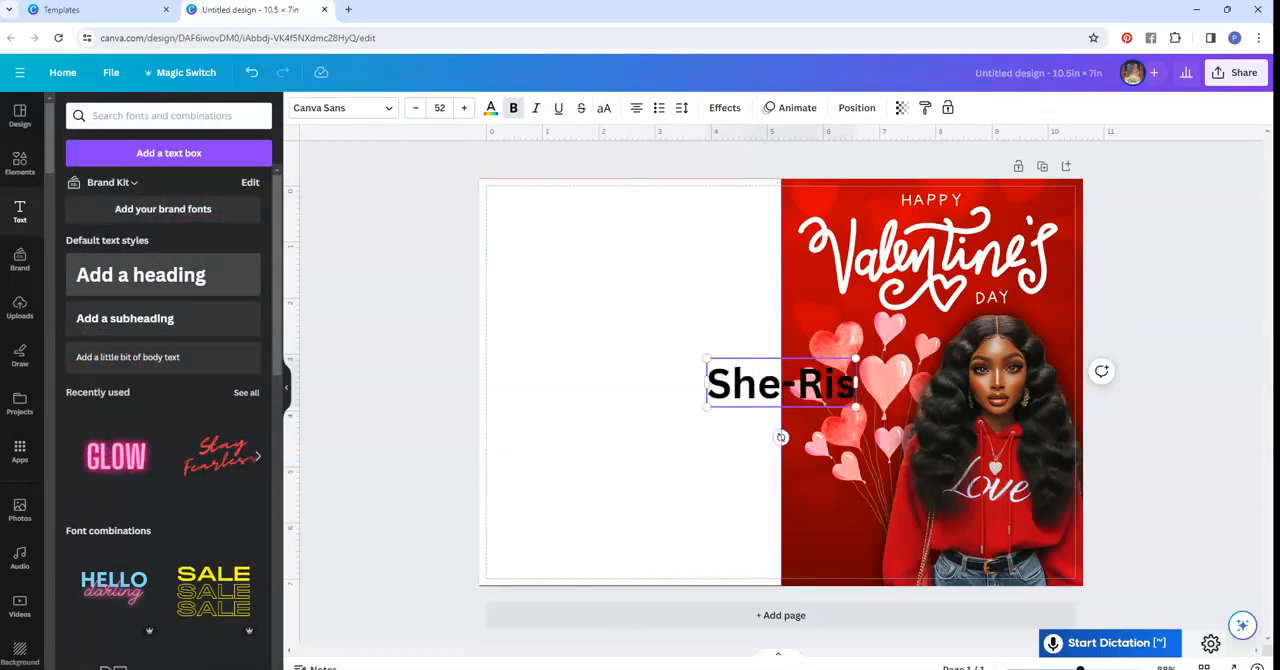
pyautogui.write('e Collections, LL')
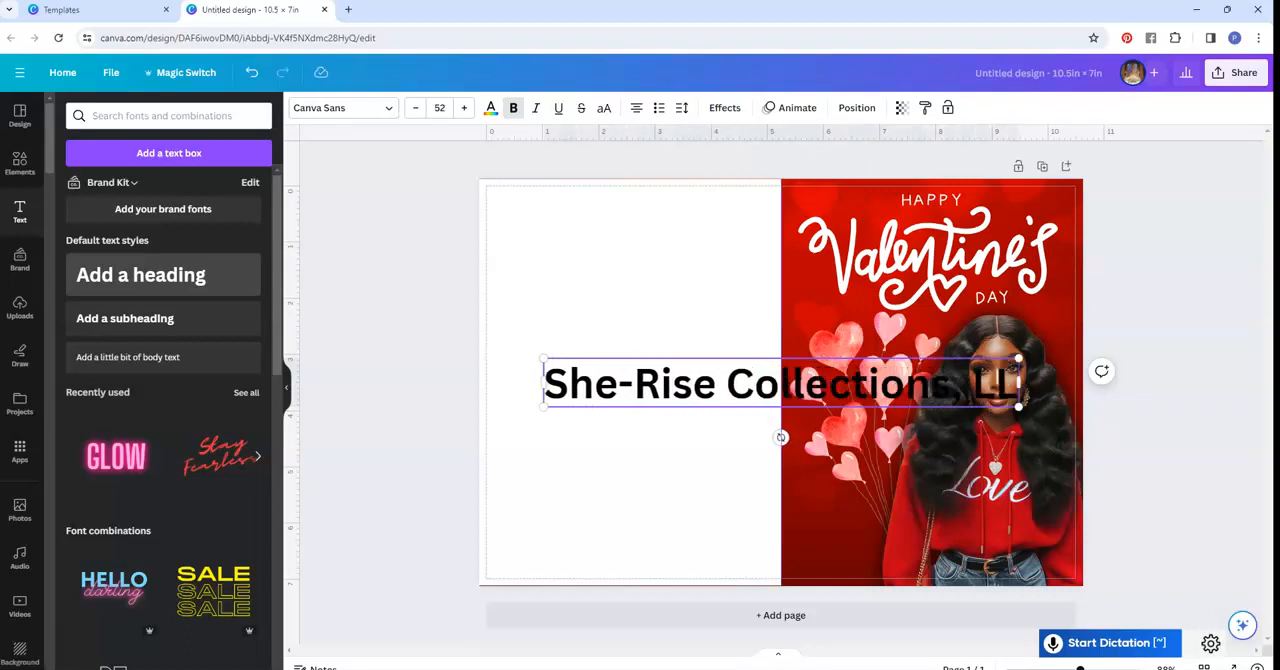
pyautogui.write('C')
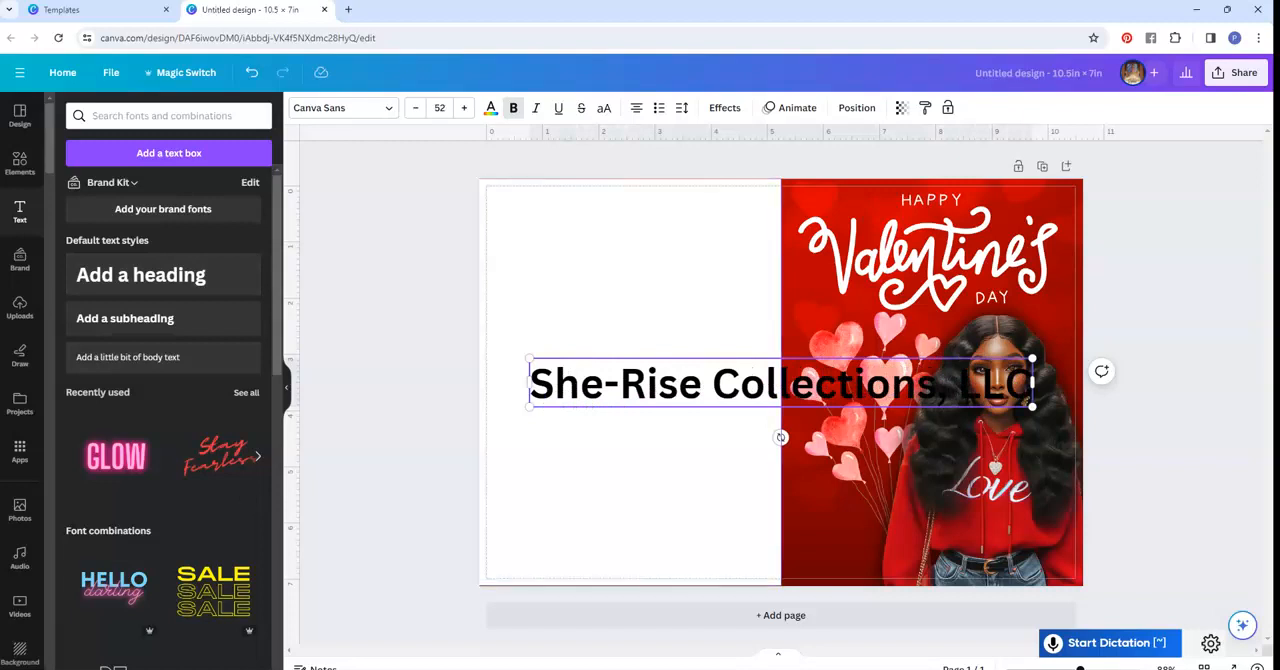
# - Set the company name in the Benedict font, scale it down to size 30.6 and centre it on the white back panel
pyautogui.click(340, 108)
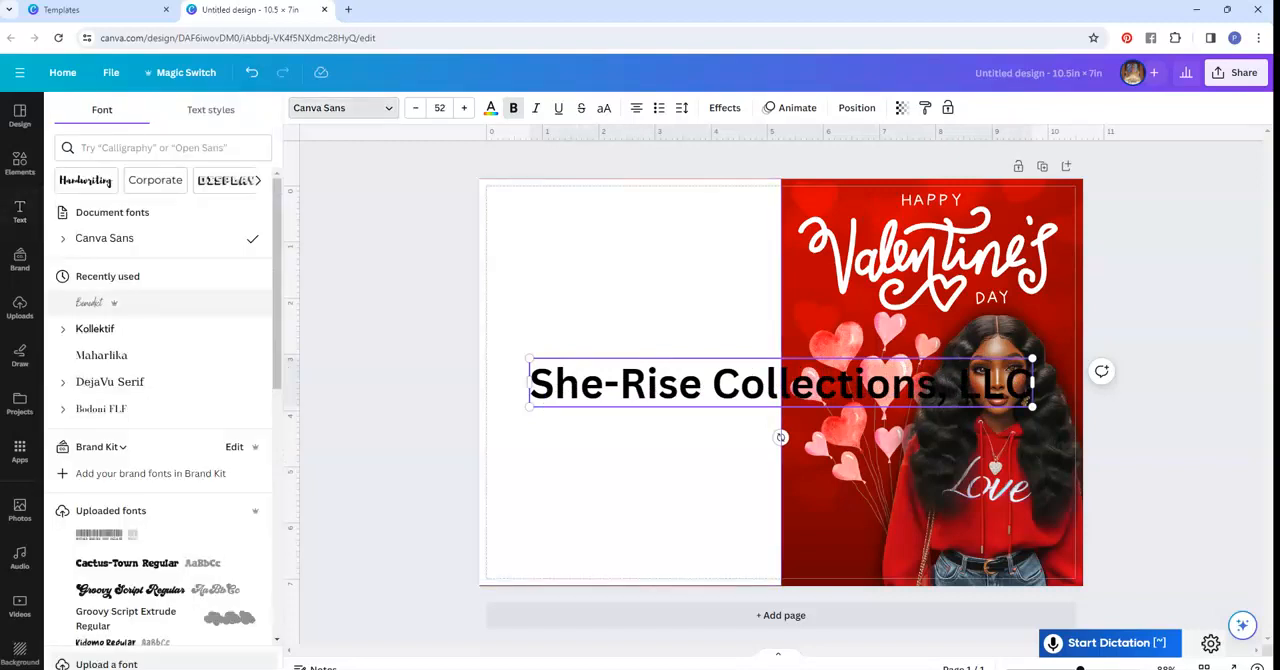
pyautogui.click(95, 302)
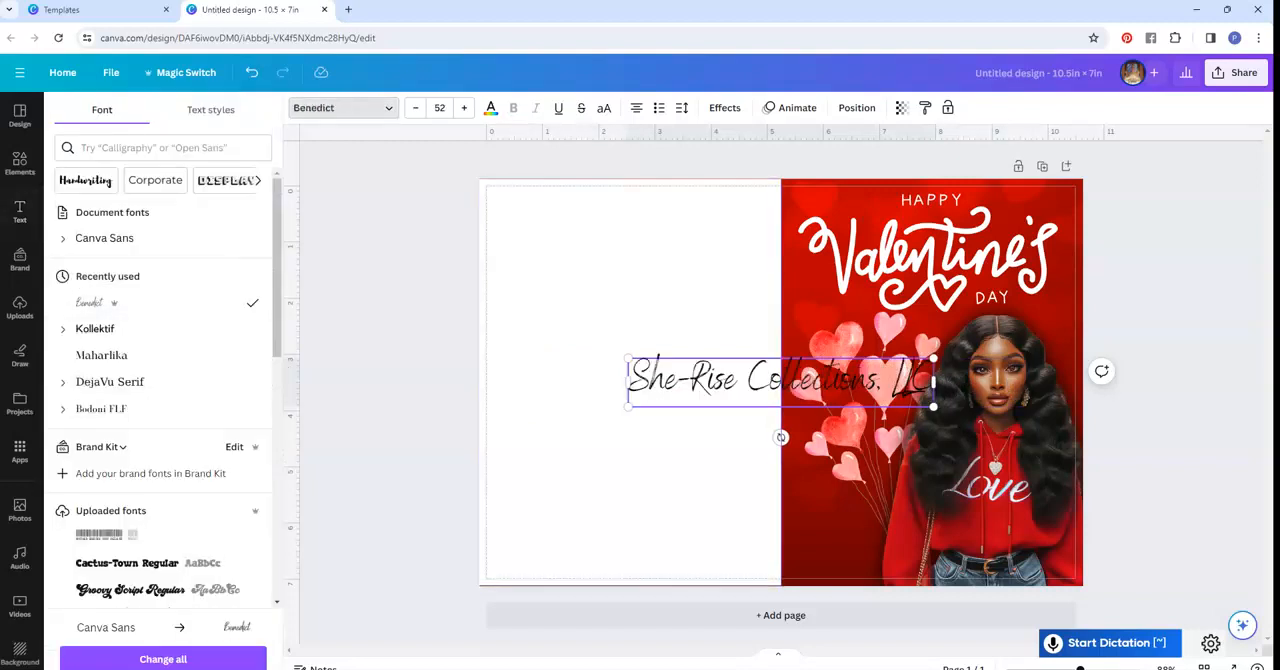
pyautogui.click(342, 108)
pyautogui.click(400, 380)
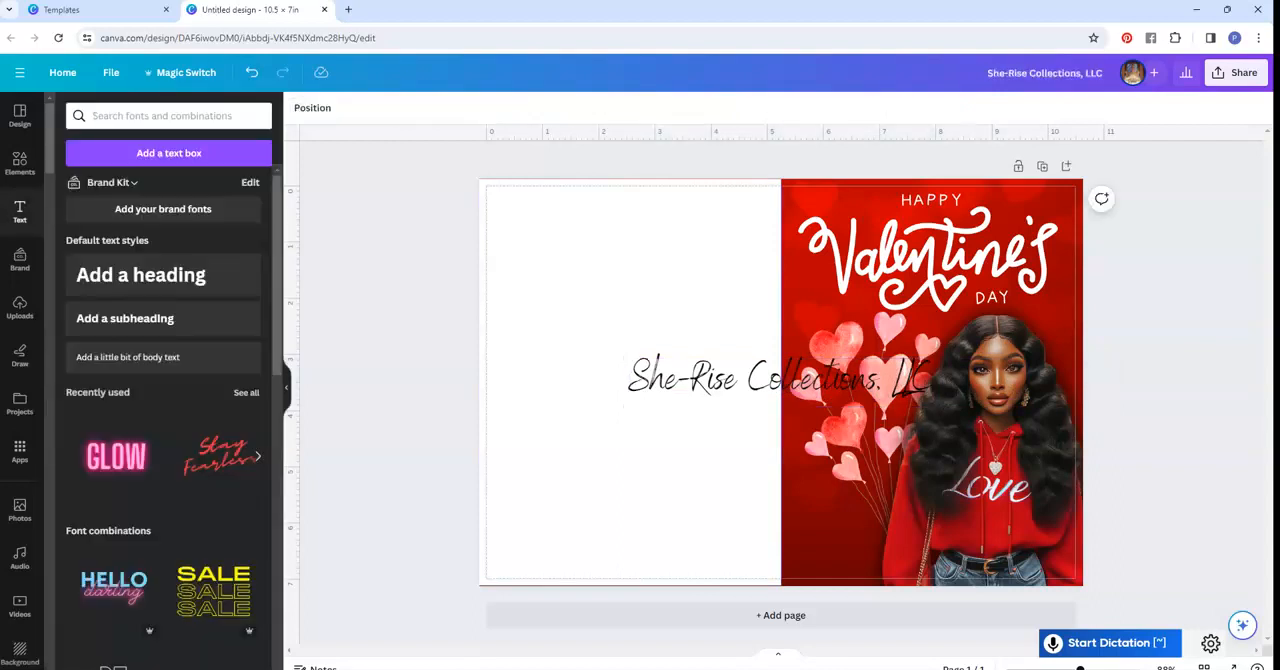
pyautogui.moveTo(780, 380); pyautogui.dragTo(649, 380)
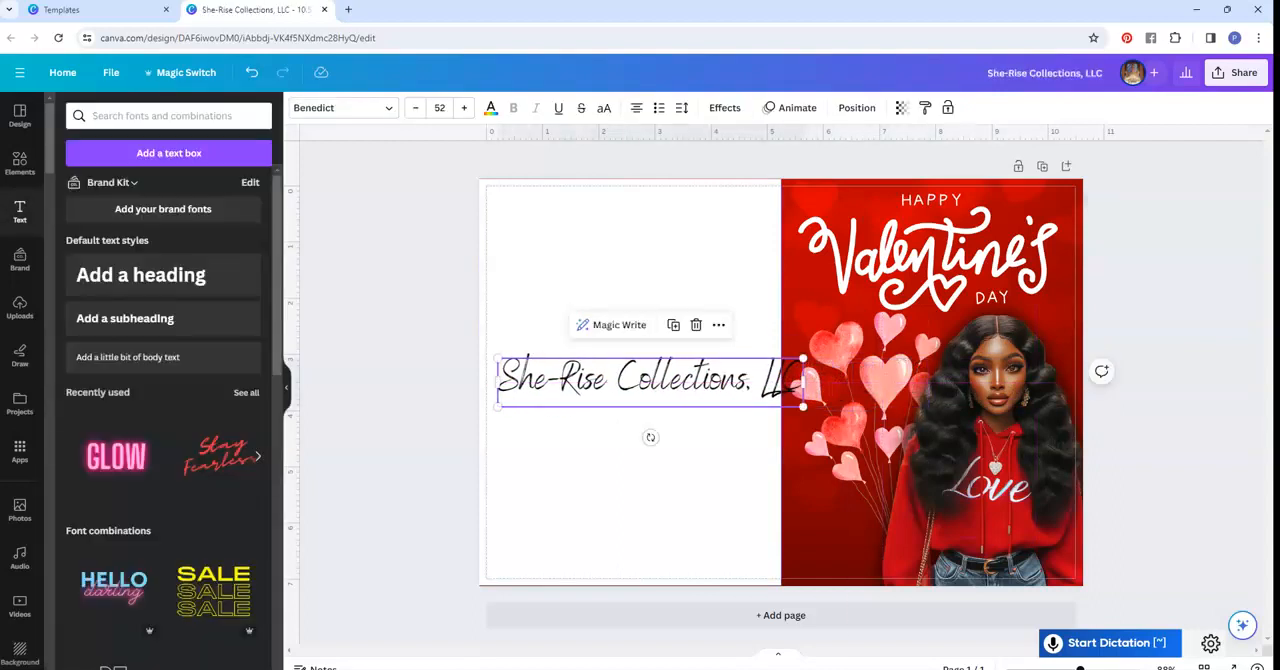
pyautogui.moveTo(498, 358); pyautogui.dragTo(622, 378)
pyautogui.moveTo(712, 393); pyautogui.dragTo(629, 408)
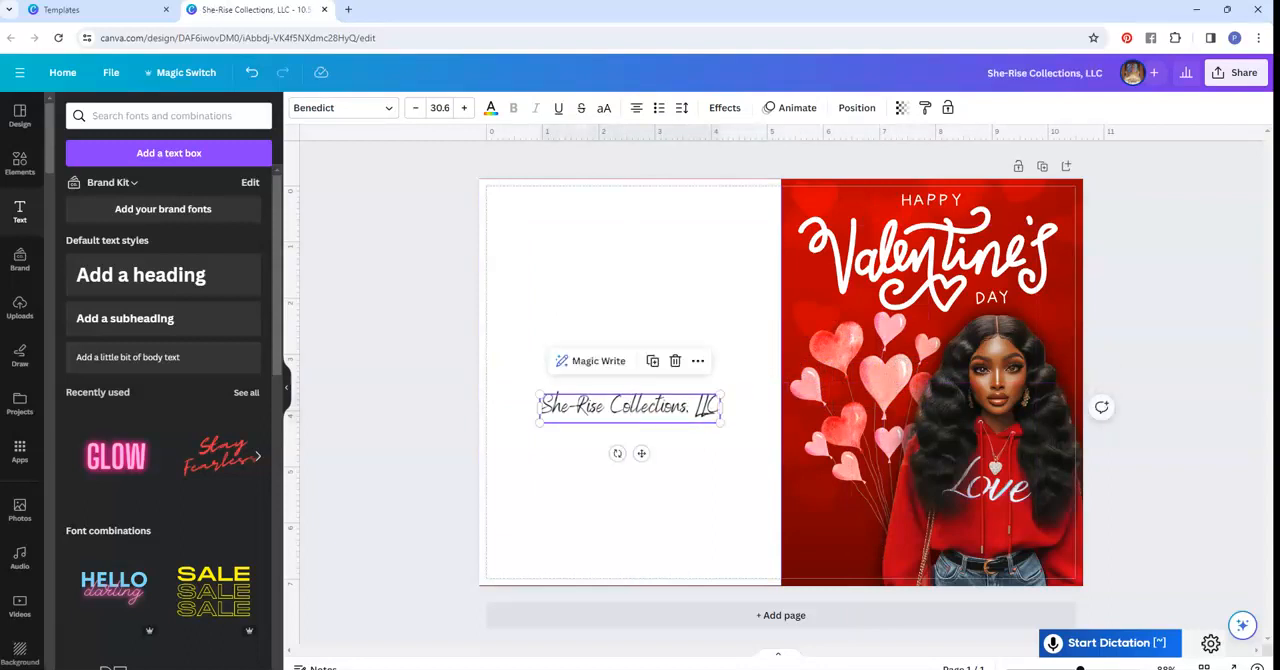
pyautogui.click(19, 163)
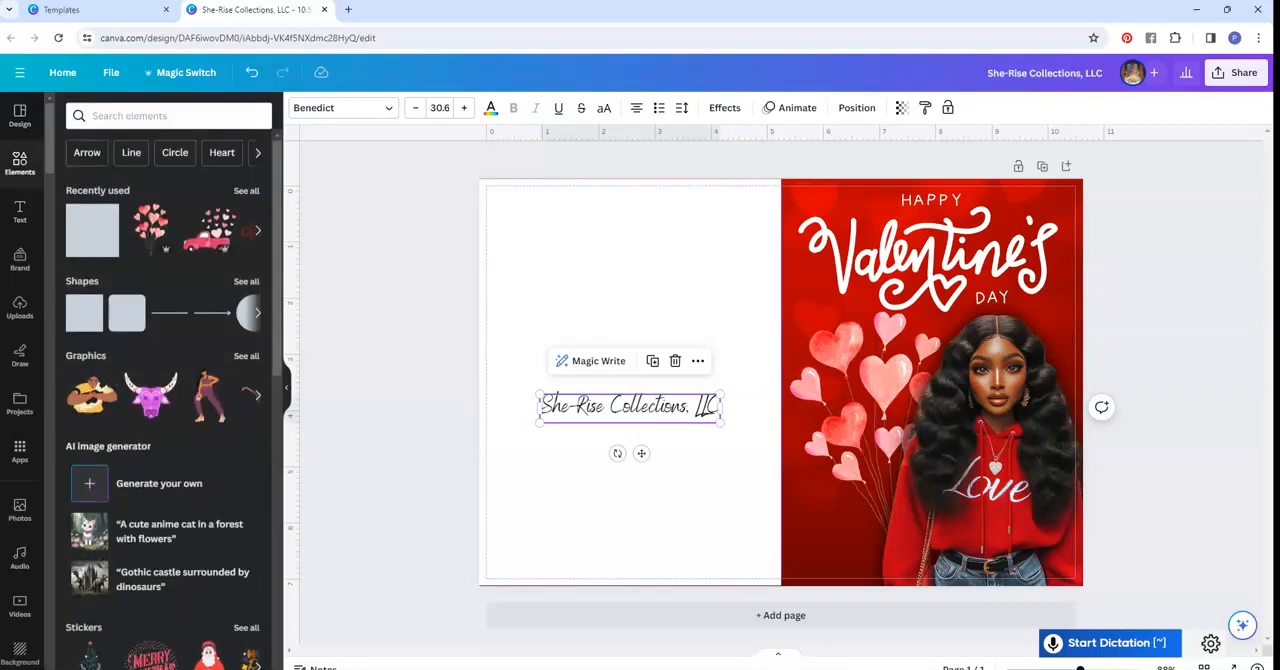
pyautogui.click(150, 116)
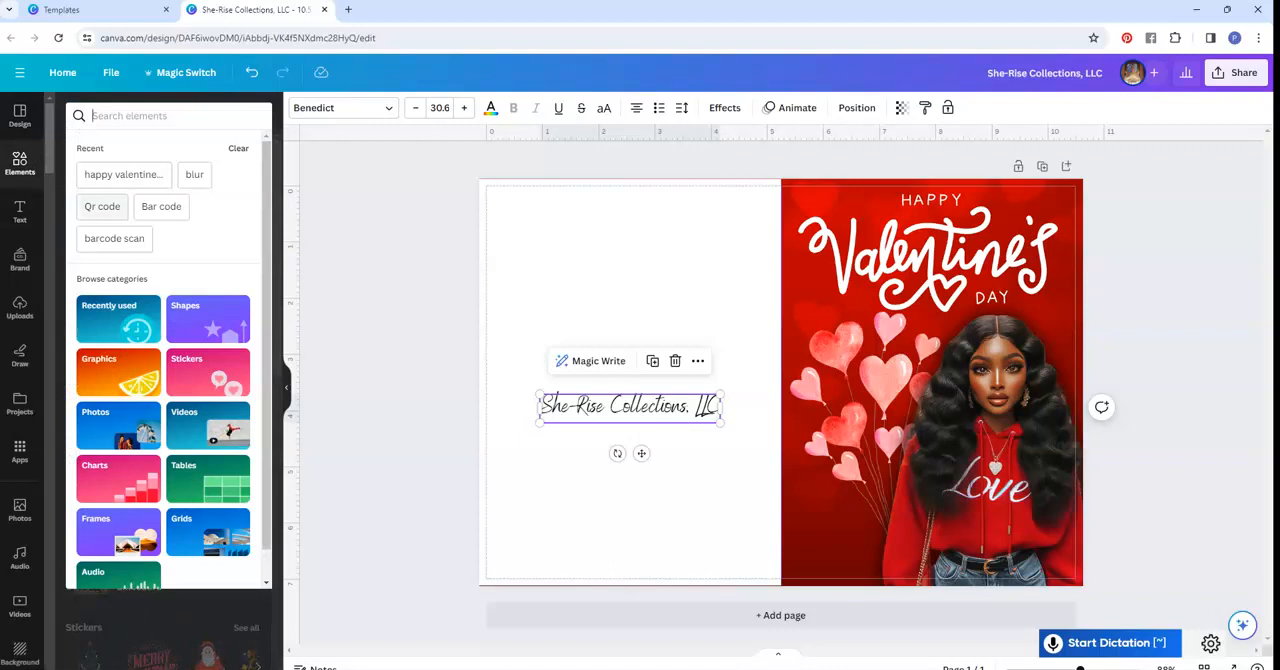
pyautogui.click(102, 206)
pyautogui.click(220, 233)
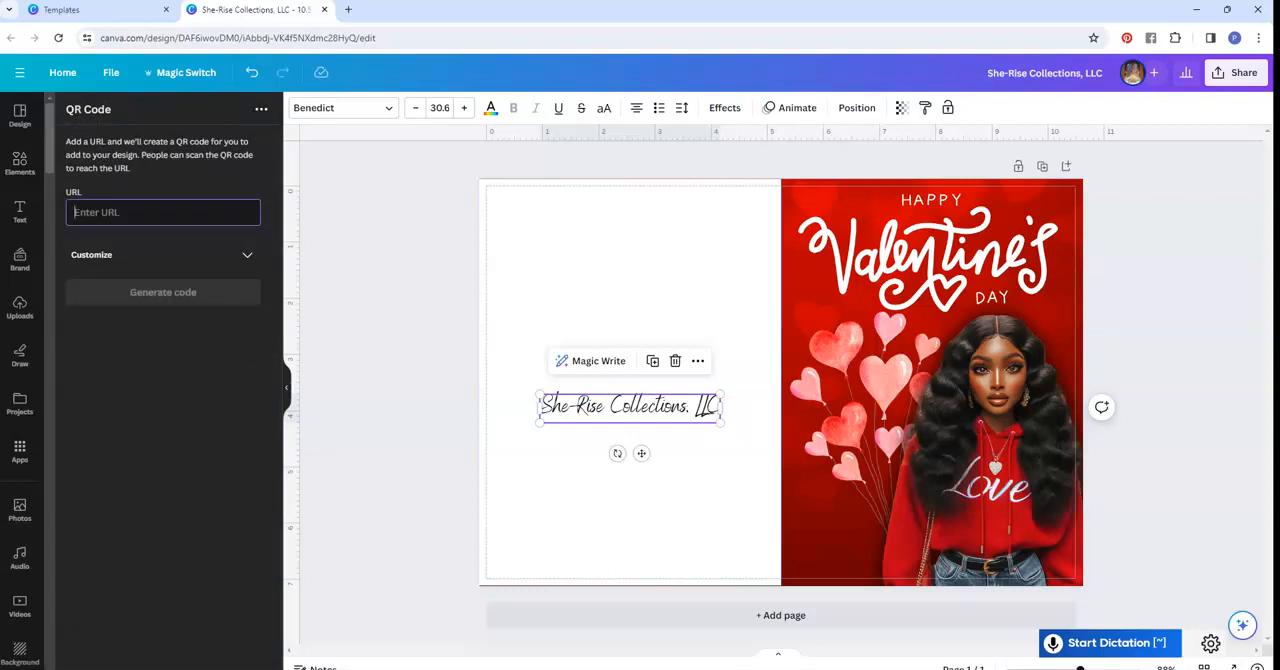
pyautogui.click(630, 290)
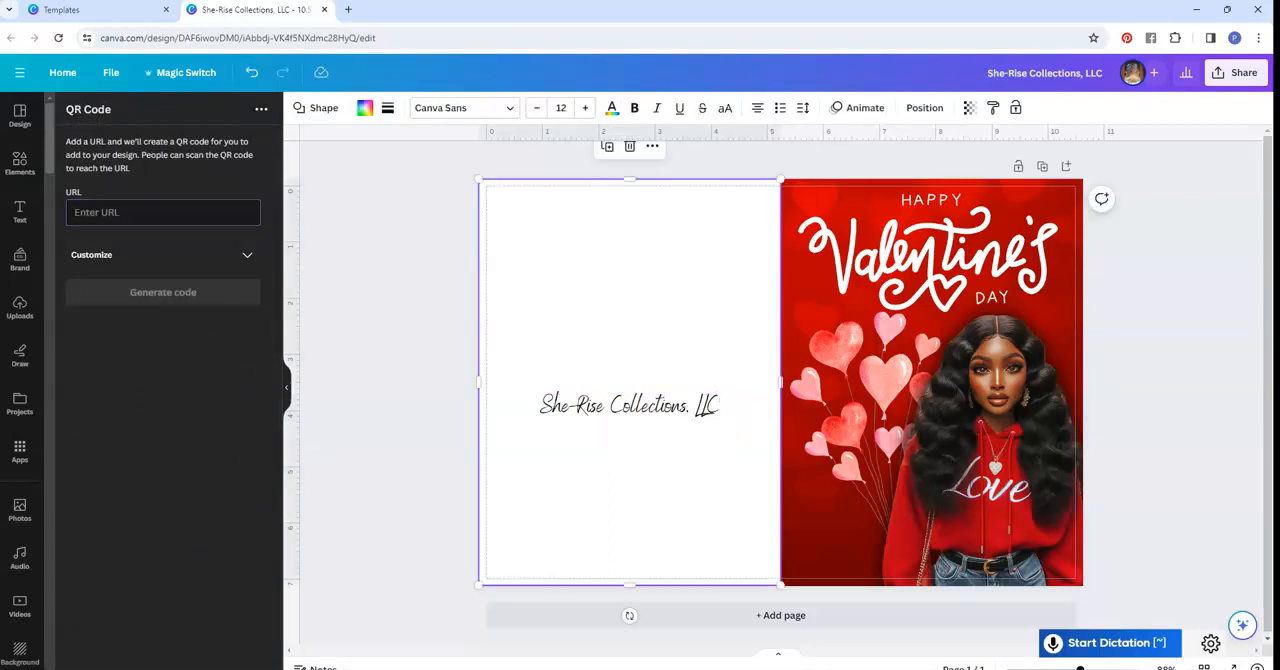
pyautogui.click(150, 212)
pyautogui.write('www.she')
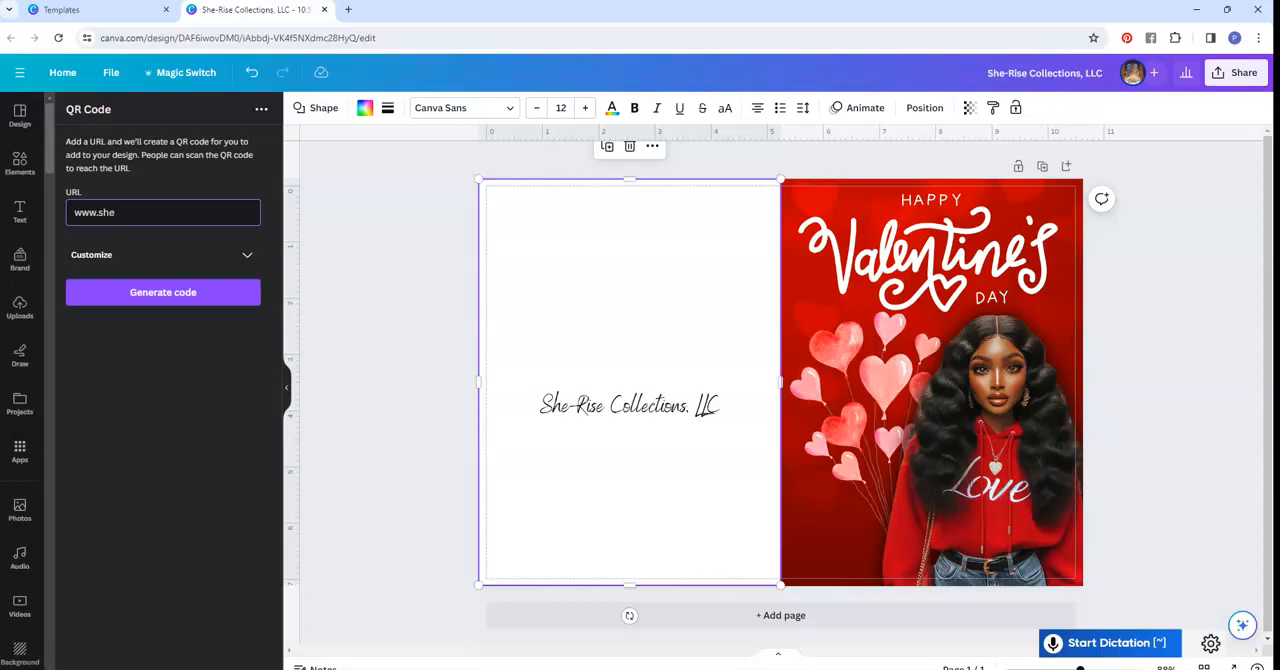
pyautogui.write('-risecollections.com')
pyautogui.click(163, 292)
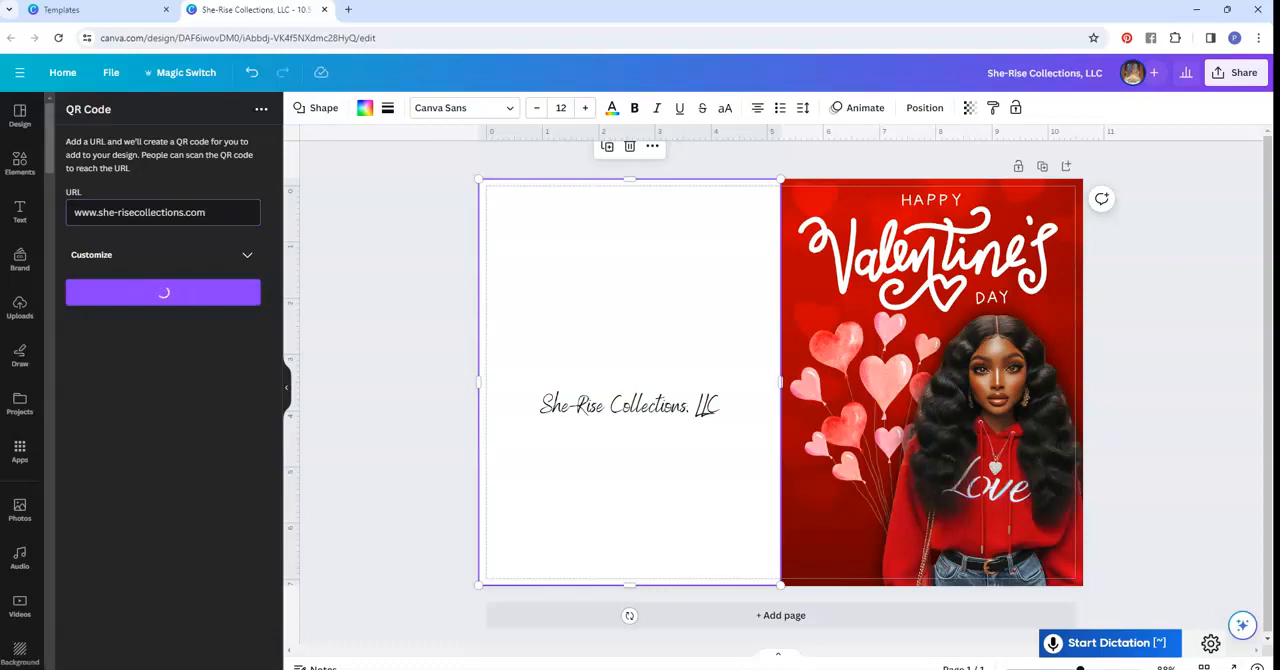
# - Shrink the QR code, centre it low on the white back panel and move the company name down directly above it
pyautogui.moveTo(780, 381); pyautogui.dragTo(634, 494)
pyautogui.moveTo(556, 417); pyautogui.dragTo(590, 450)
pyautogui.moveTo(651, 512)
pyautogui.mouseDown()
pyautogui.moveTo(623, 501)
pyautogui.moveTo(629, 512)
pyautogui.mouseUp()
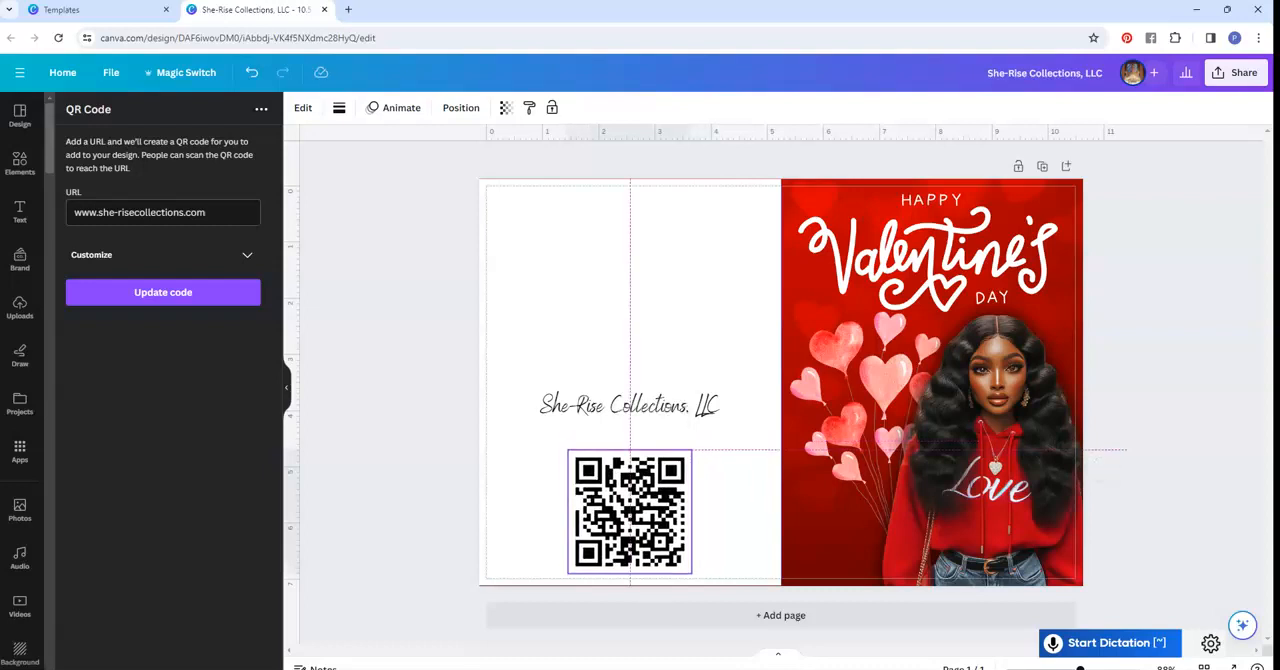
pyautogui.moveTo(629, 404); pyautogui.dragTo(629, 438)
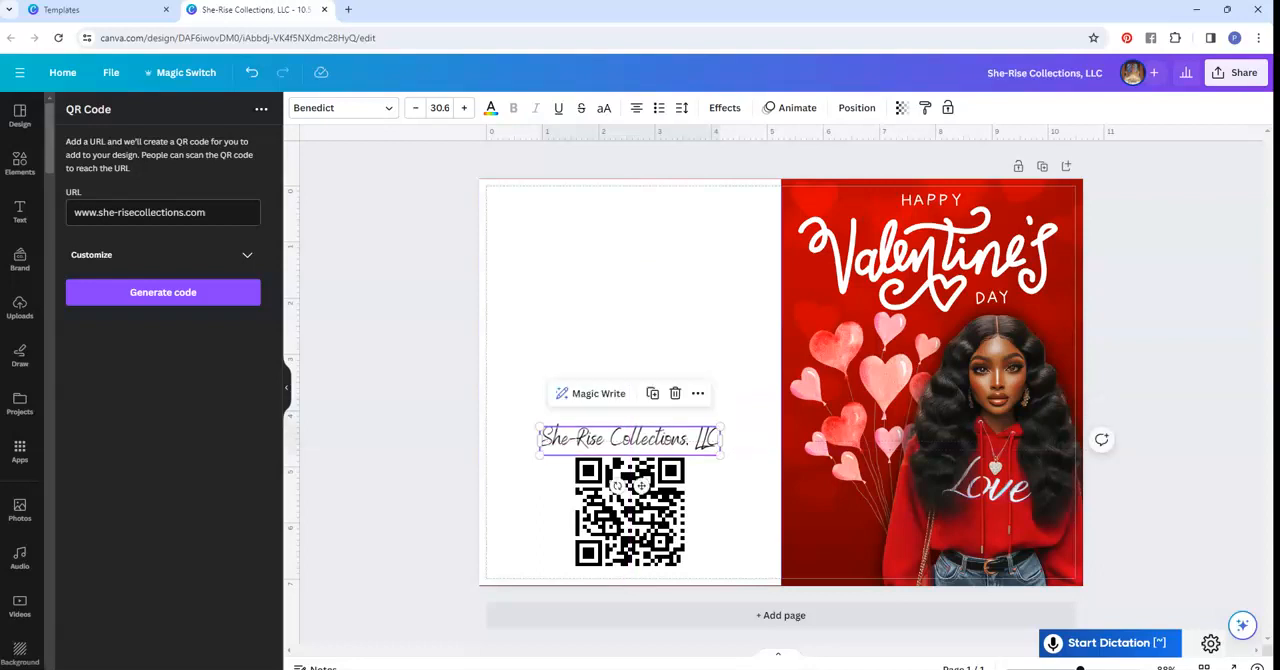
pyautogui.click(410, 420)
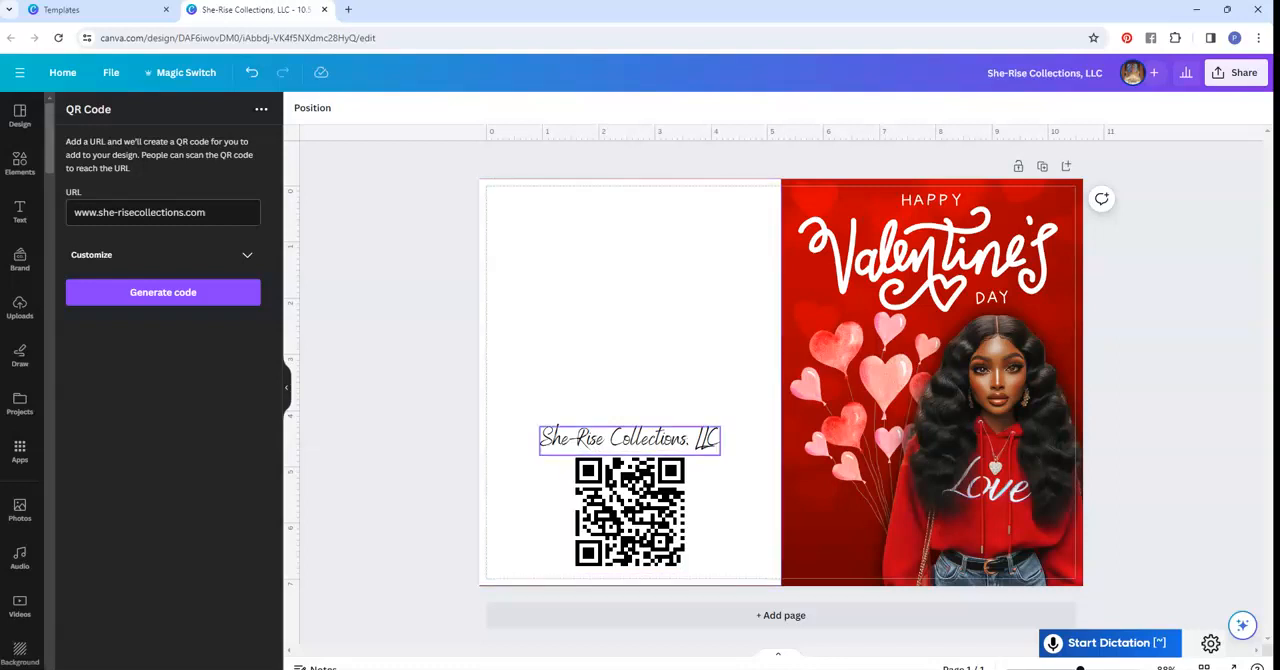
# - Rearrange the back panel with the QR code above a slightly smaller company name, both centred
pyautogui.click(629, 438)
pyautogui.moveTo(629, 438)
pyautogui.mouseDown()
pyautogui.moveTo(629, 527)
pyautogui.moveTo(629, 441)
pyautogui.mouseUp()
pyautogui.click(735, 450)
pyautogui.moveTo(629, 531); pyautogui.dragTo(629, 537)
pyautogui.moveTo(629, 441); pyautogui.dragTo(629, 459)
pyautogui.click(629, 535)
pyautogui.moveTo(535, 521); pyautogui.dragTo(629, 539)
pyautogui.moveTo(629, 450); pyautogui.dragTo(629, 458)
pyautogui.click(1100, 420)
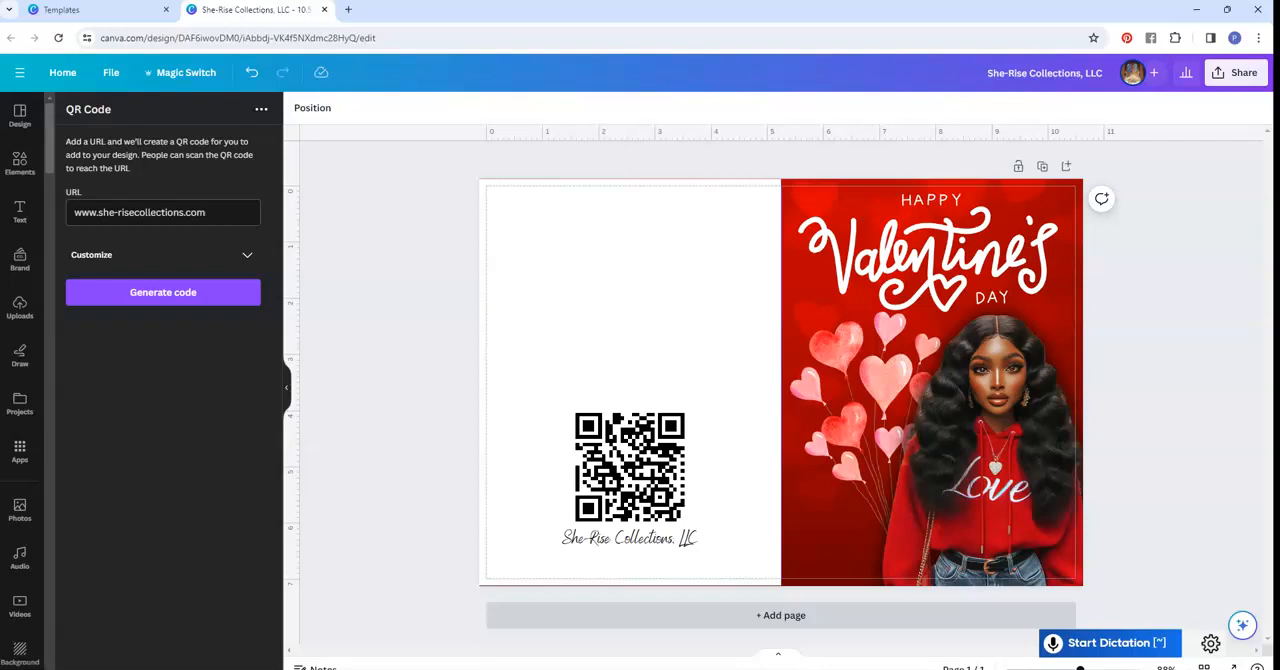
# - Add a blank second page to the design and delete it again
pyautogui.click(781, 615)
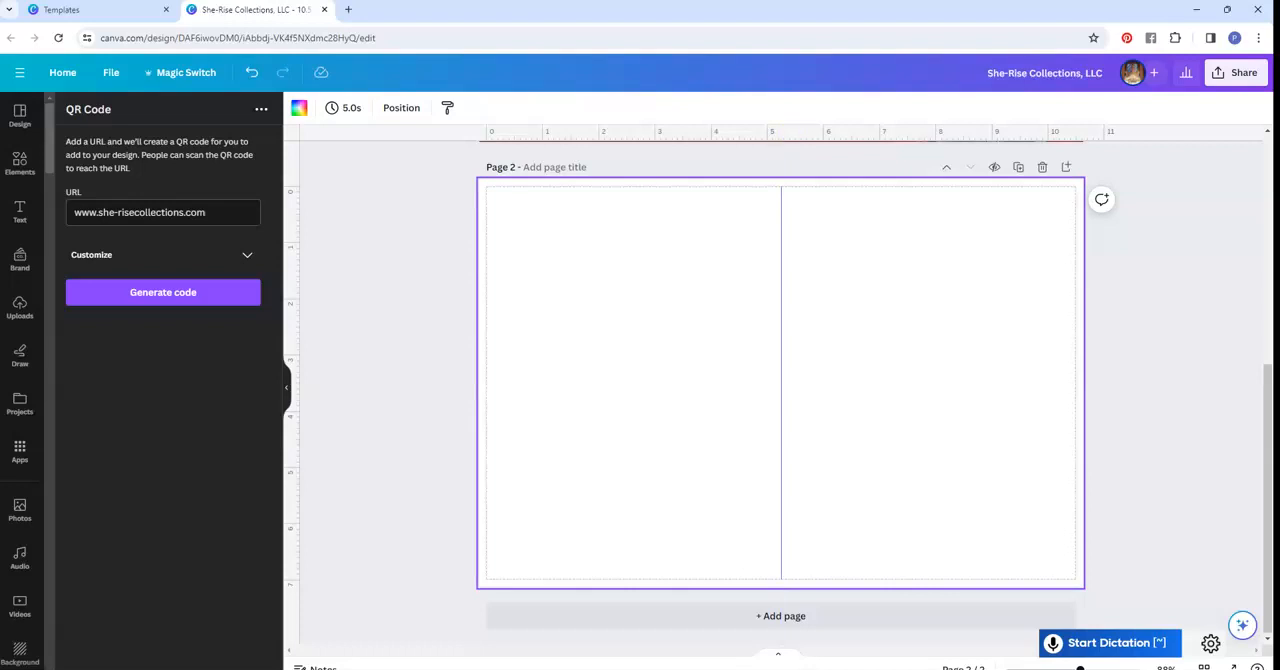
pyautogui.scroll(4, 780, 390)
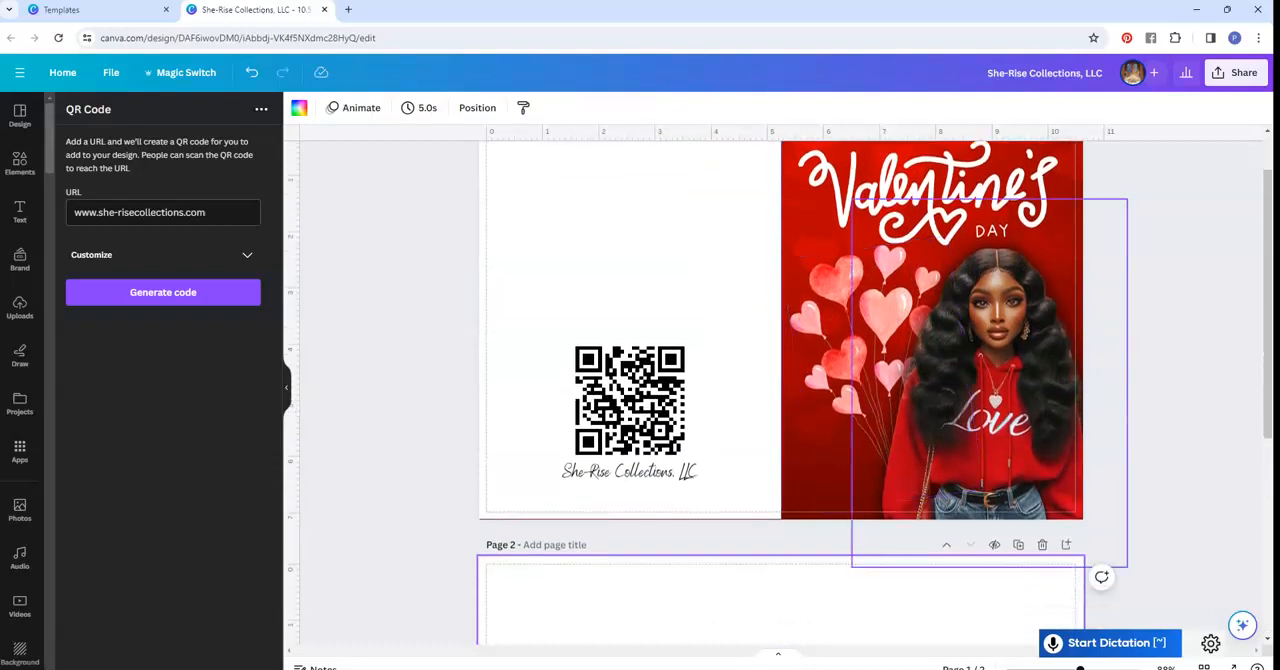
pyautogui.scroll(-4, 780, 390)
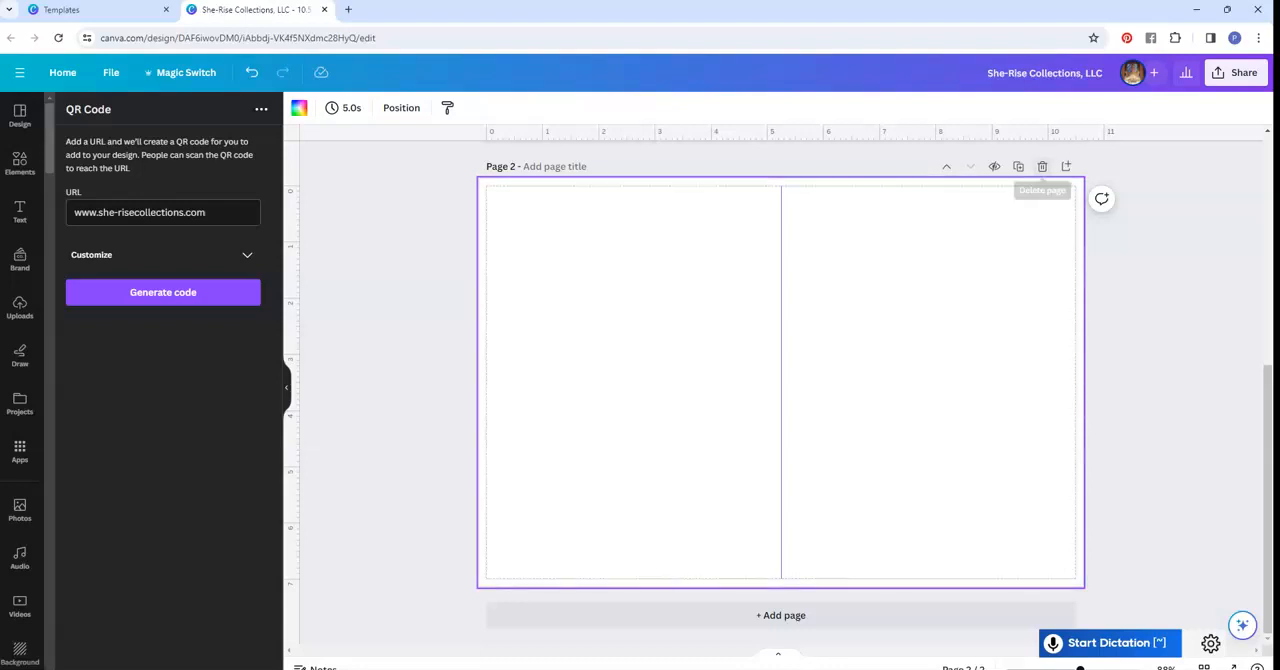
pyautogui.click(1042, 166)
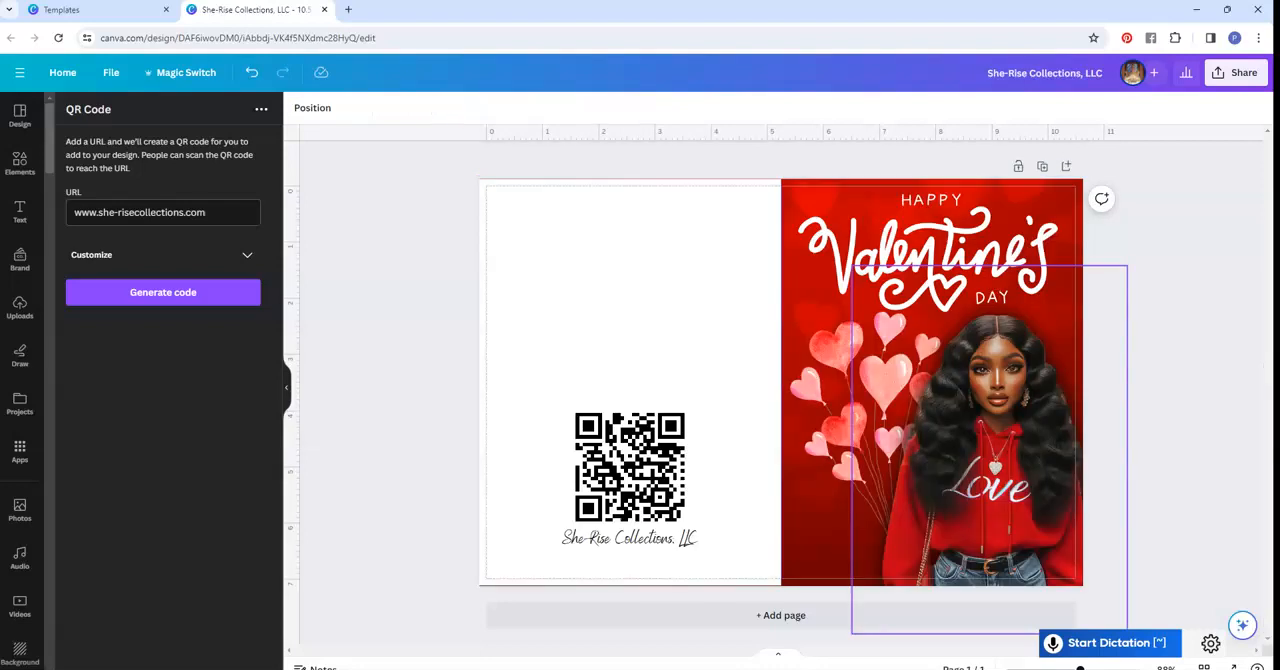